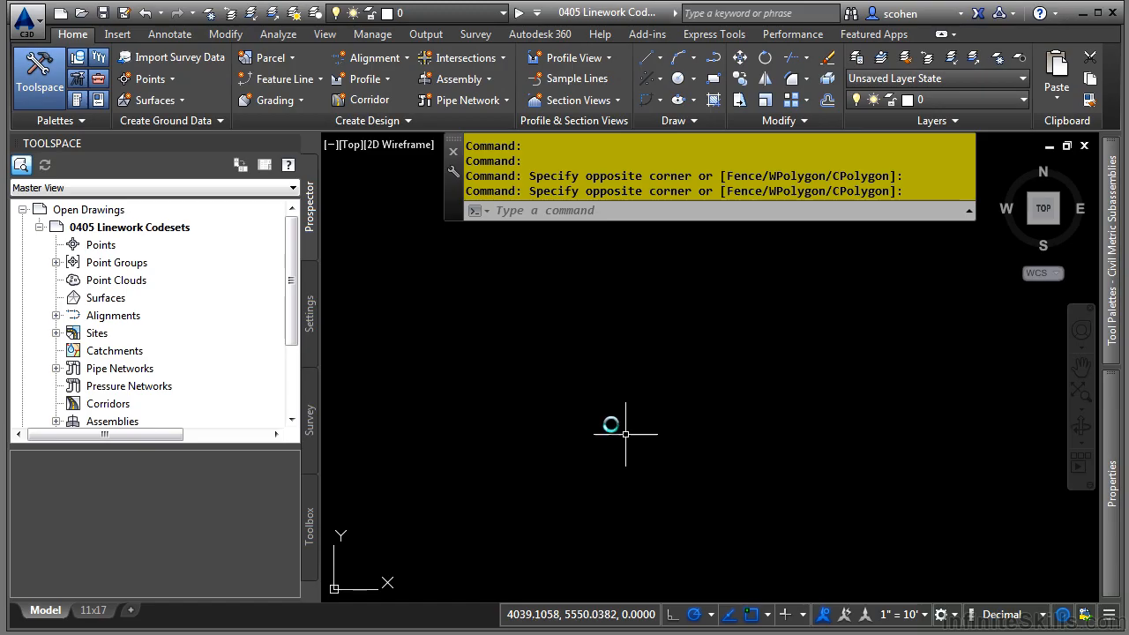
Step: Open the Sample linework code set and review its special, line segment and curve segment codes
left_click(313, 404)
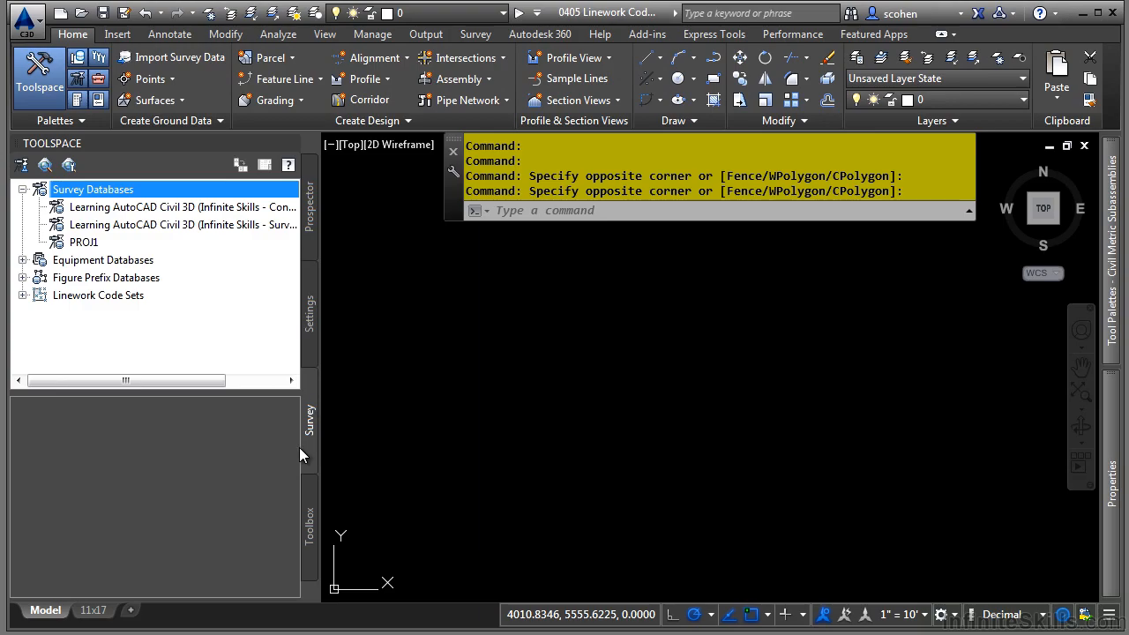
left_click(22, 295)
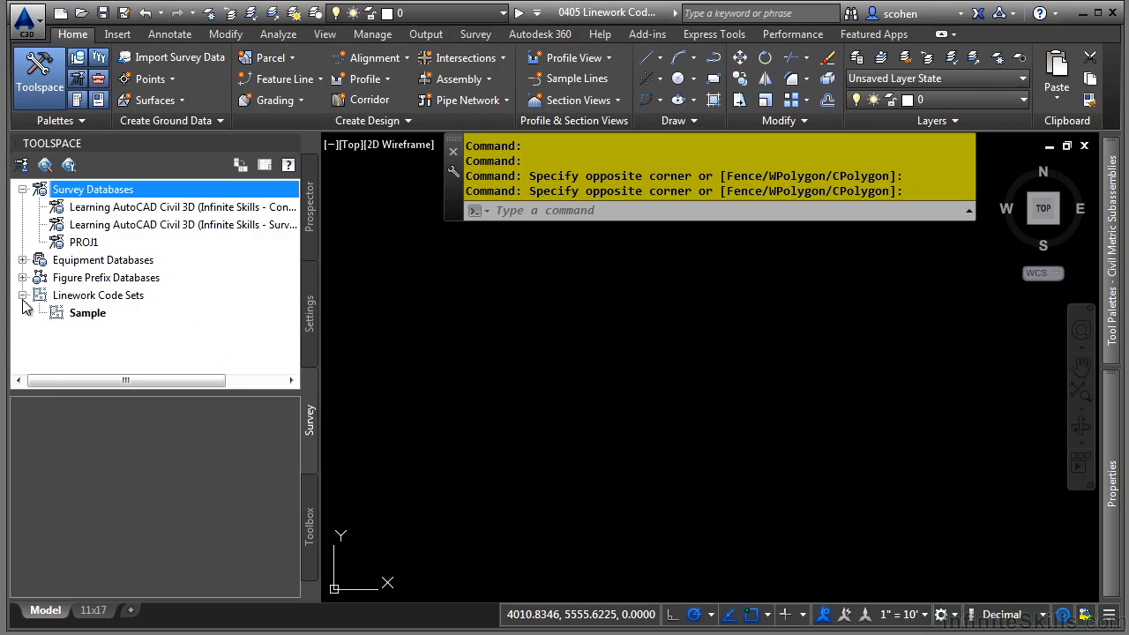
right_click(88, 316)
left_click(142, 325)
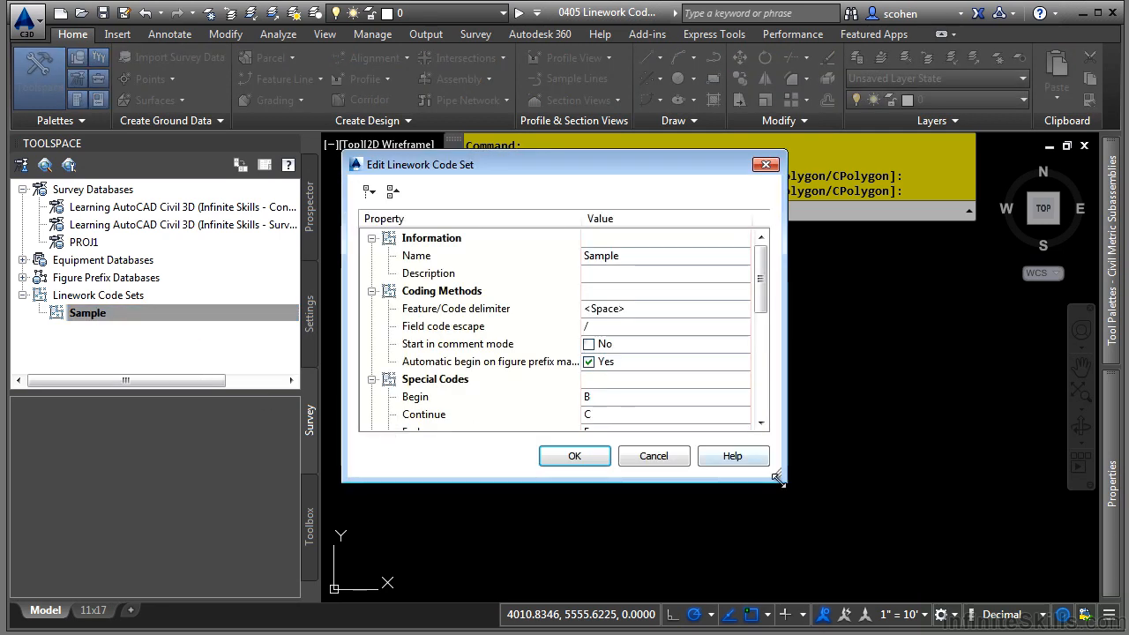
left_click_drag(778, 476, 783, 497)
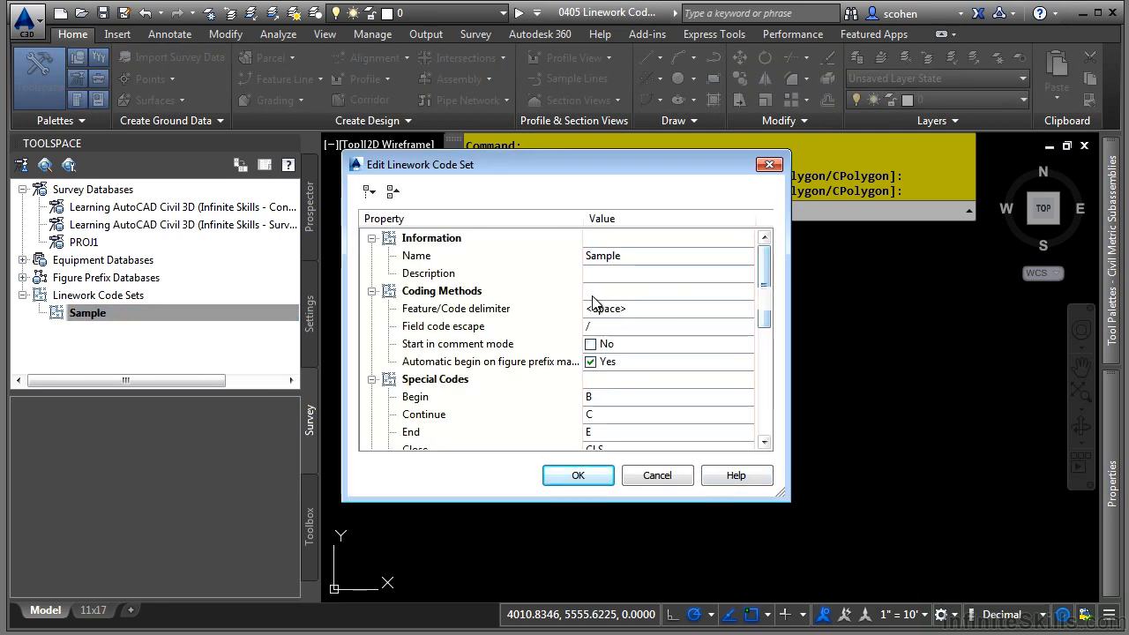
left_click_drag(765, 283, 763, 351)
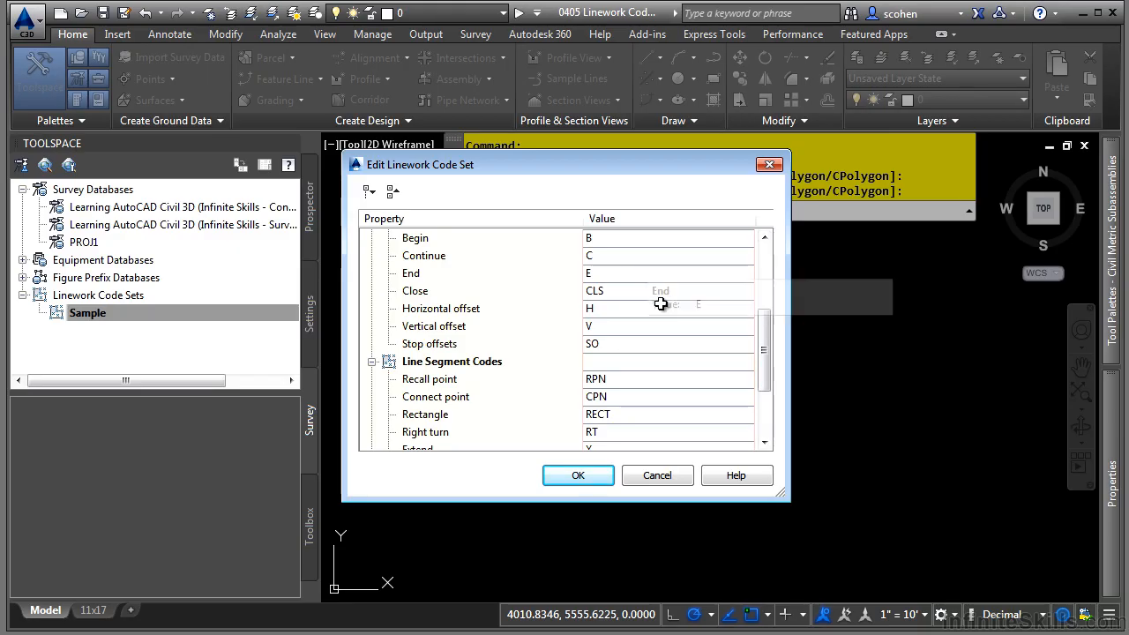
mouse_move(764, 350)
left_mouse_down()
mouse_move(773, 315)
mouse_move(767, 403)
mouse_move(768, 334)
left_mouse_up()
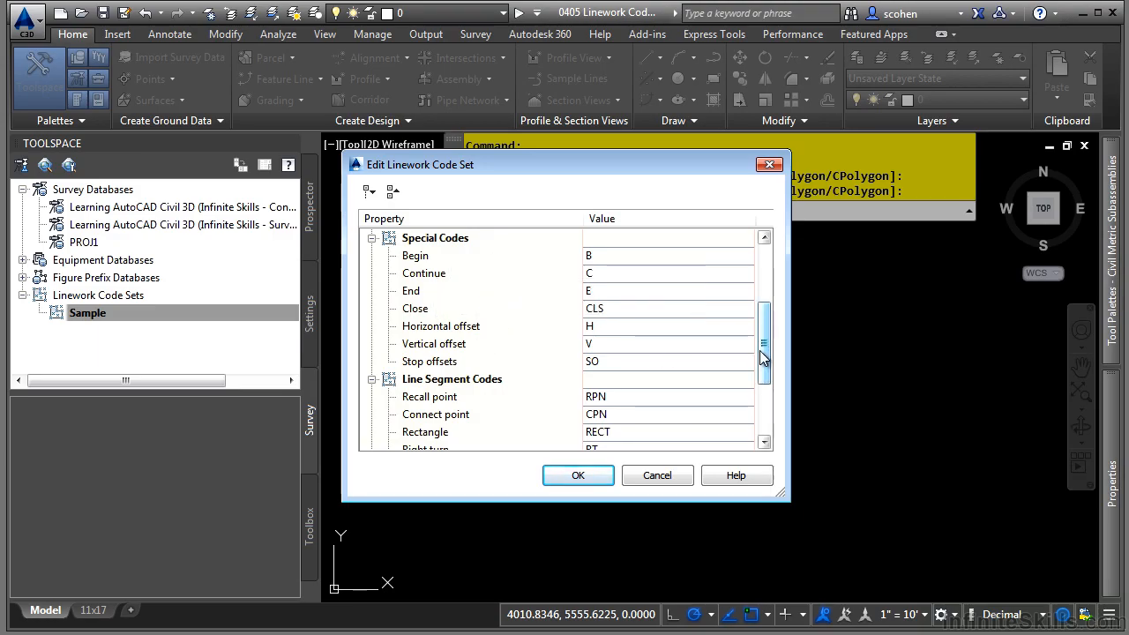
left_click_drag(763, 355, 768, 402)
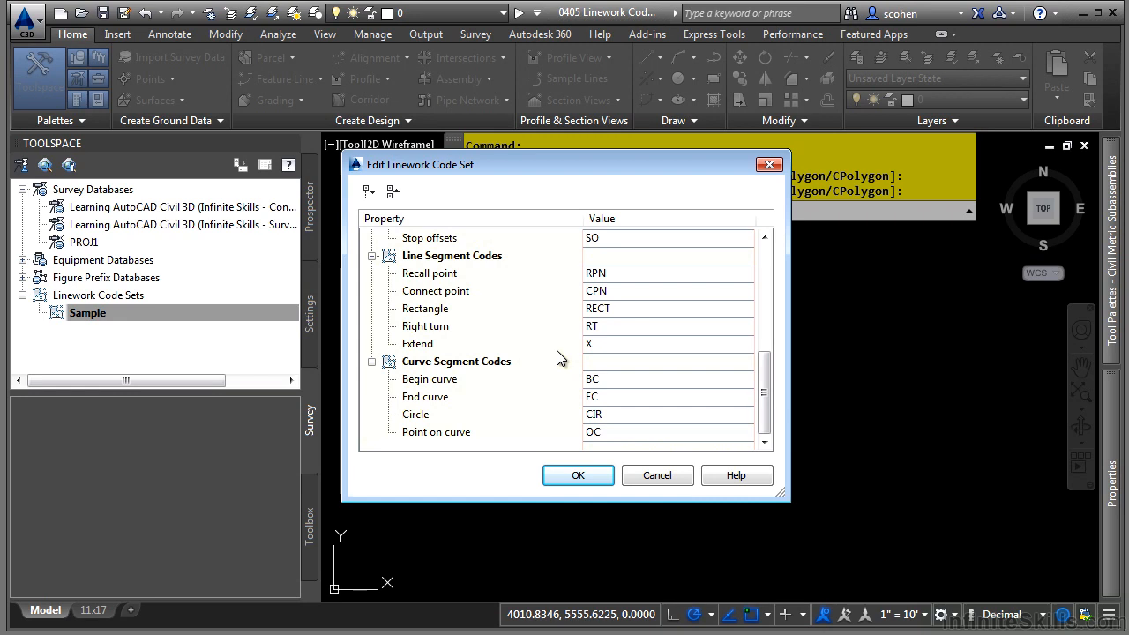
left_click(579, 474)
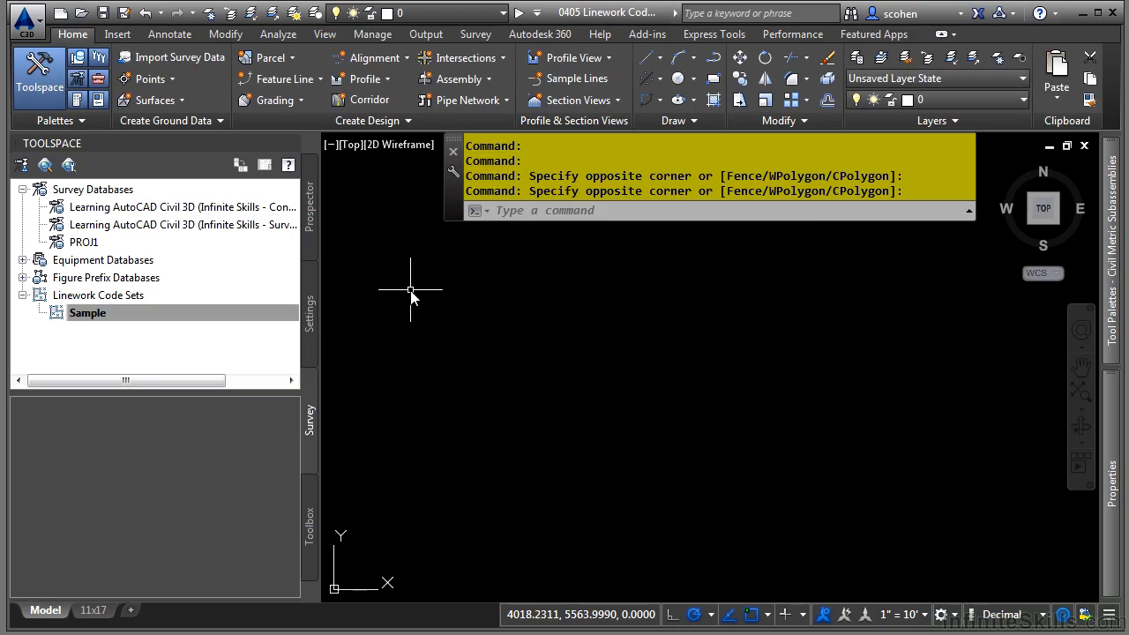
Step: Create a new local survey database named "Playing with Linework"
right_click(103, 195)
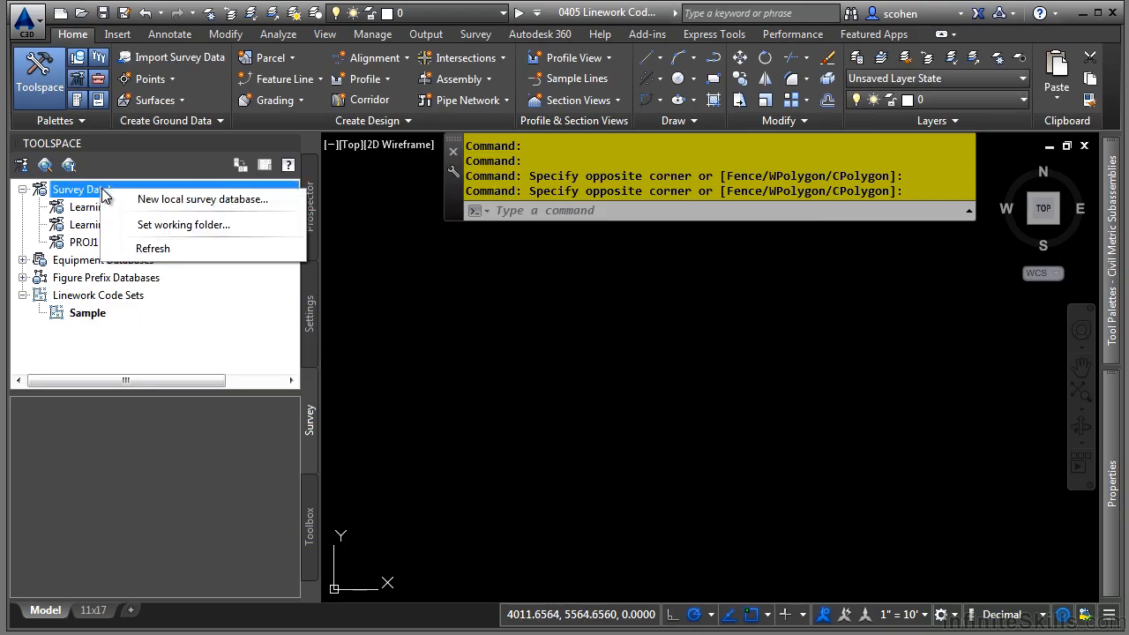
left_click(165, 201)
type("Playing with Linework")
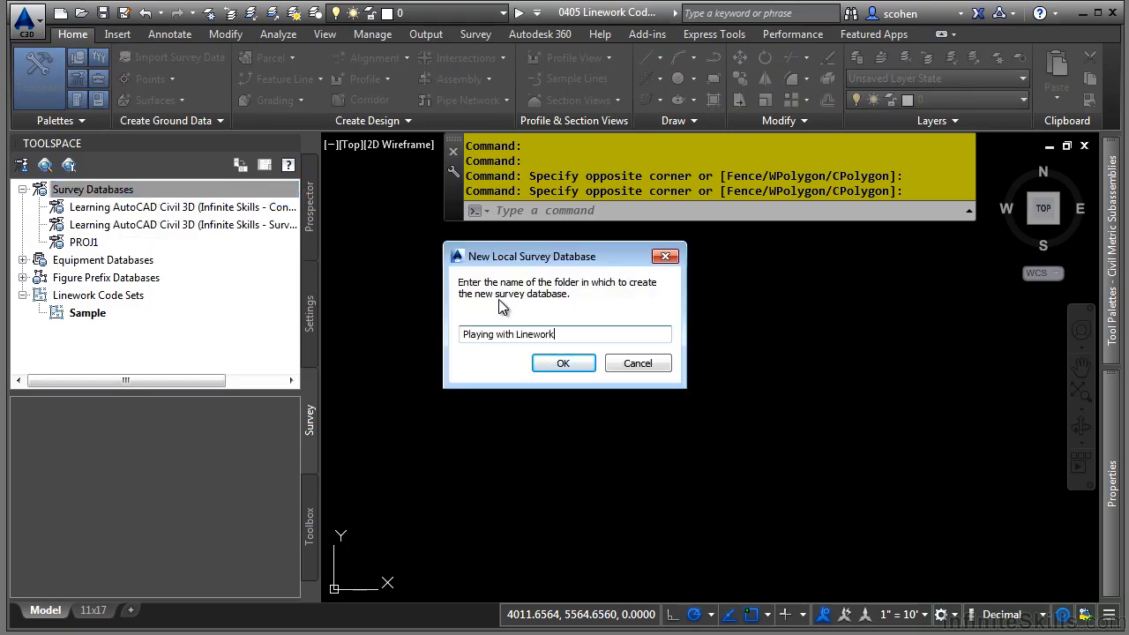
left_click(568, 367)
Step: Start a survey data import for the Playing with Linework database and add BUILDING.TXT, CURVING.txt and TEMPLATING.txt as point files
right_click(141, 243)
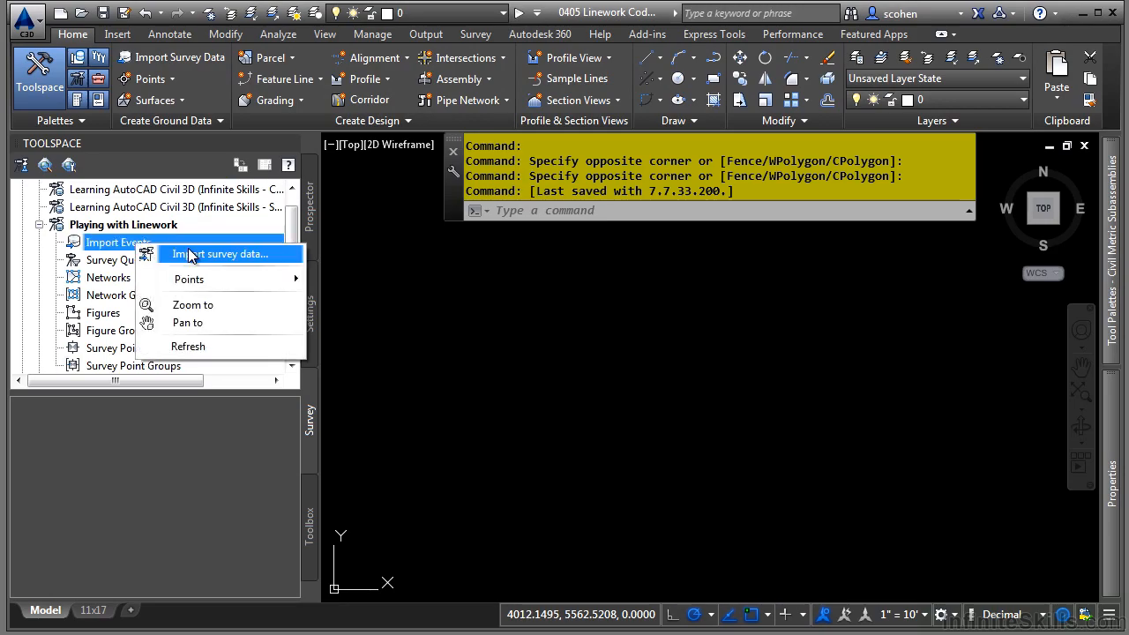
left_click(220, 254)
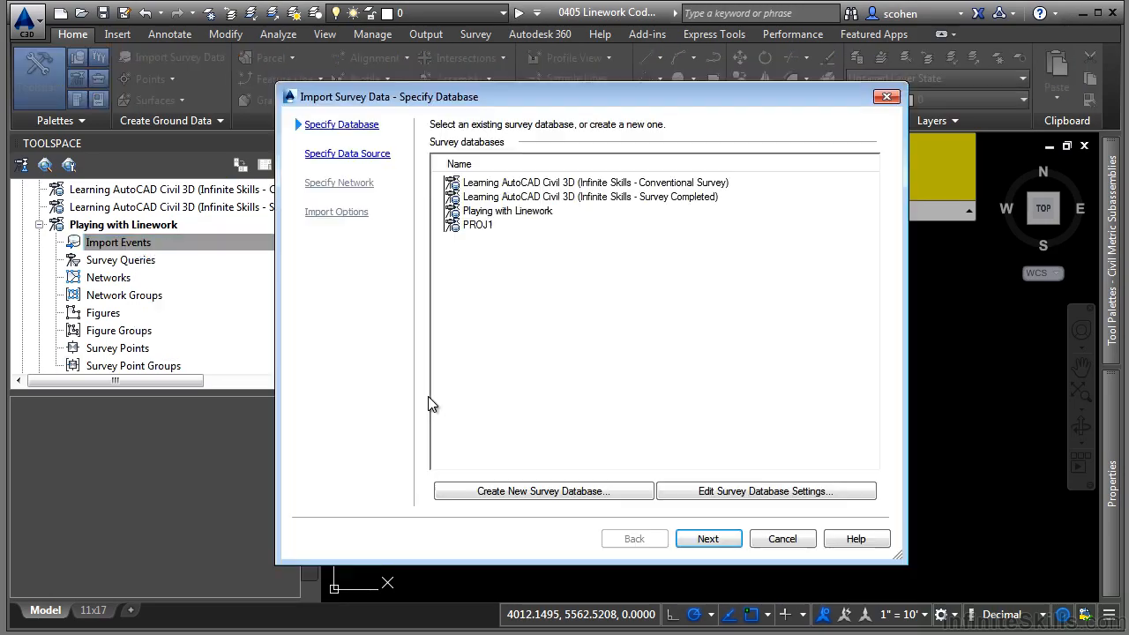
left_click(706, 540)
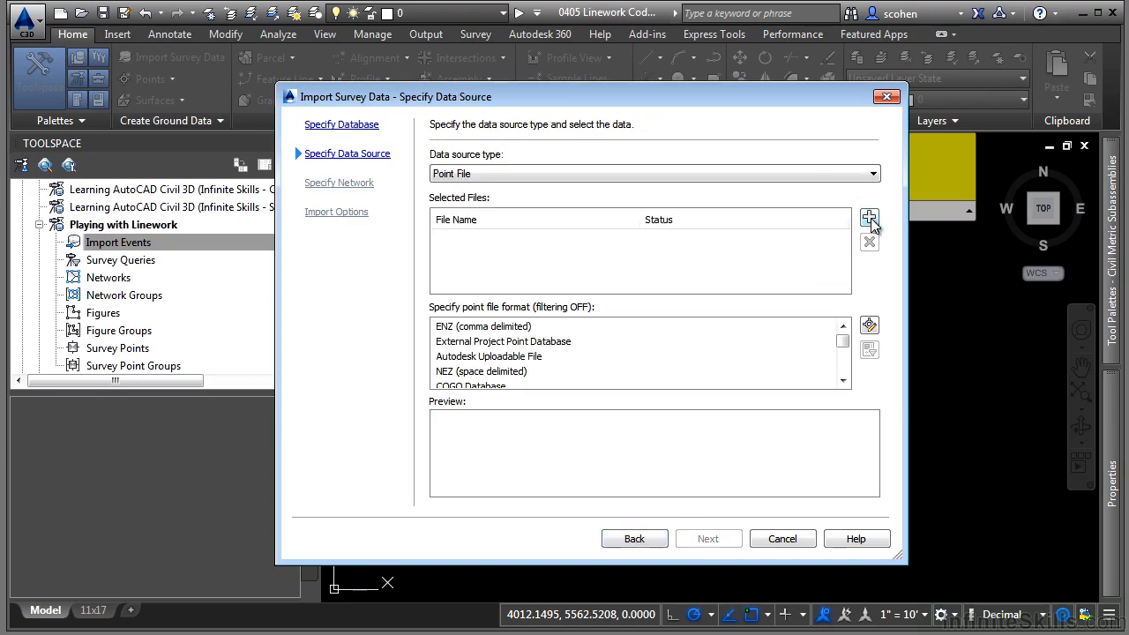
left_click(869, 218)
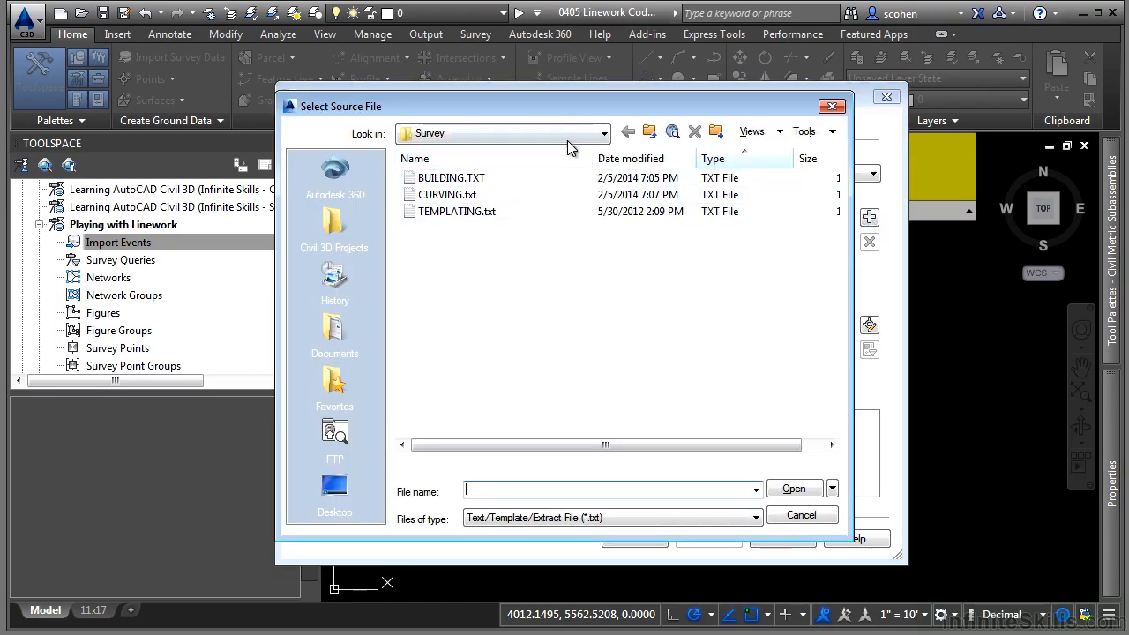
left_click(567, 140)
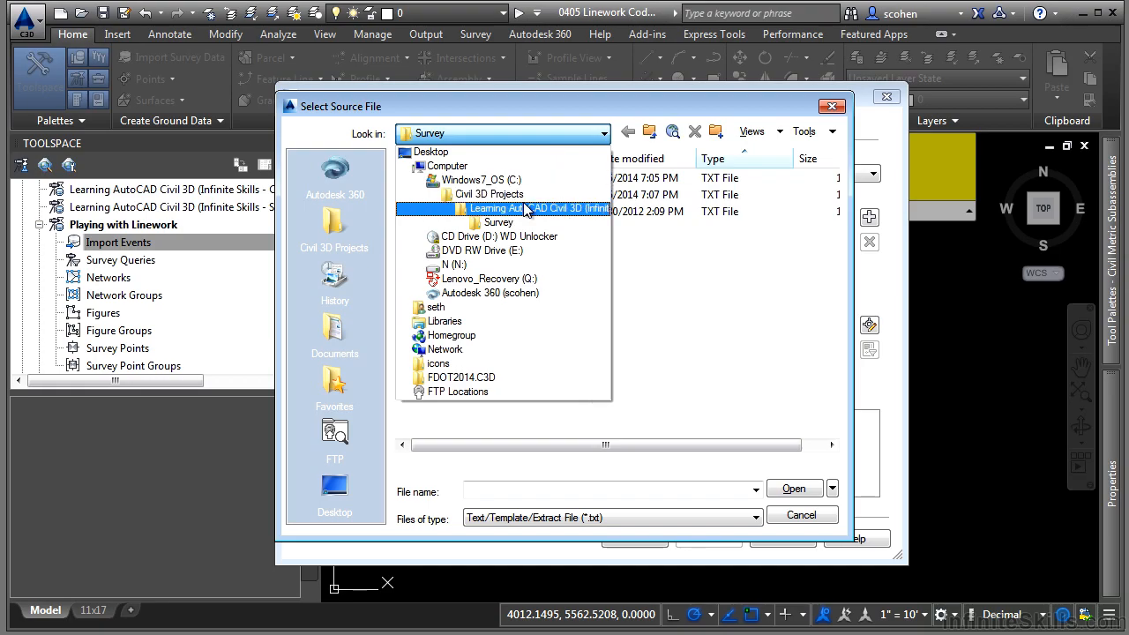
left_click(648, 302)
left_click_drag(648, 303, 334, 163)
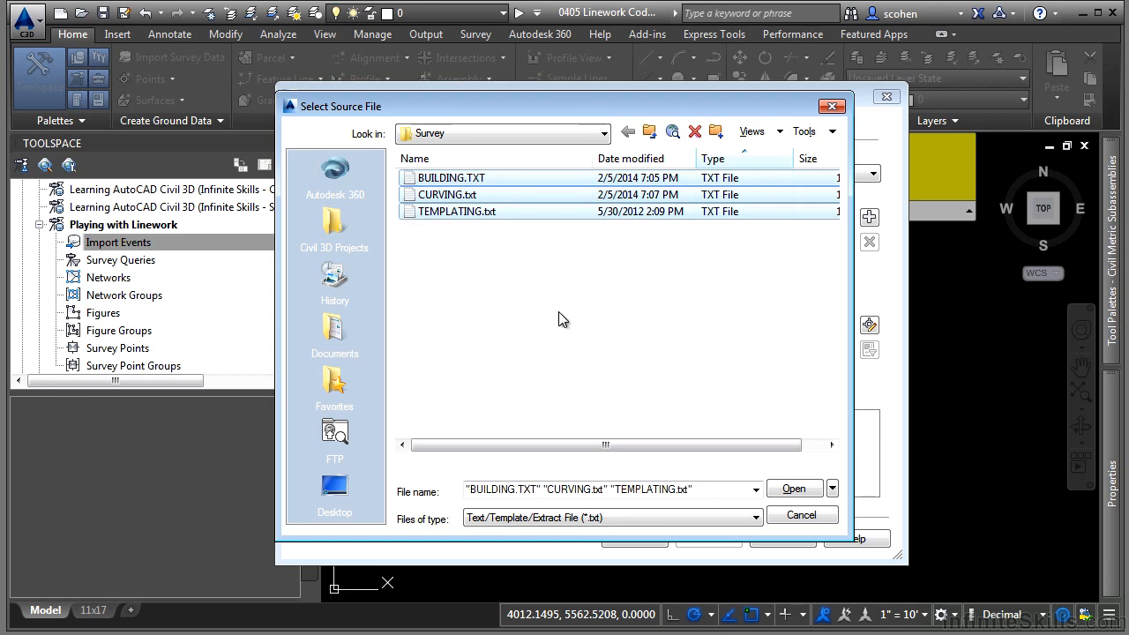
left_click(791, 490)
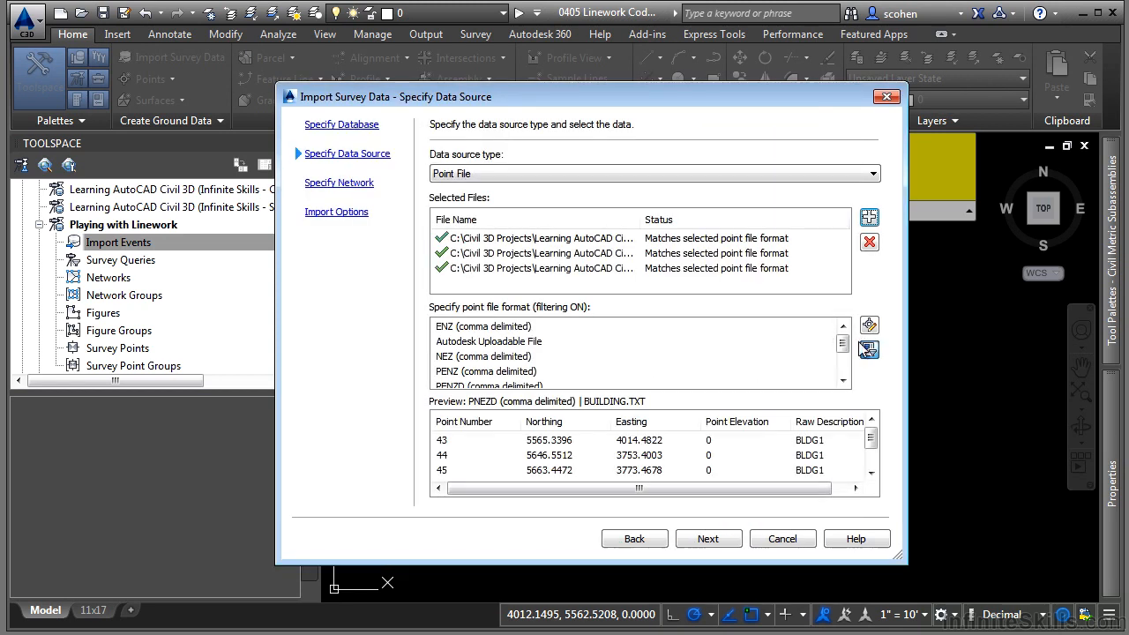
Step: Import the PNEZD (comma delimited) files with the Sample linework code set, inserting figure objects and survey points
scroll(558, 357, "down", 2)
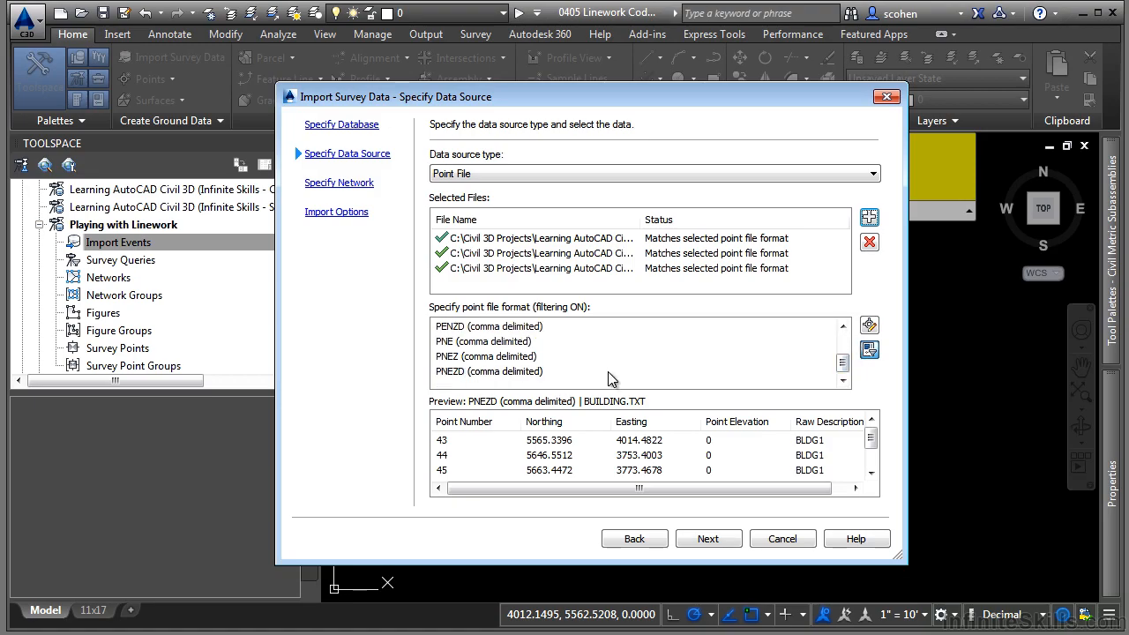
left_click(710, 539)
left_click(710, 539)
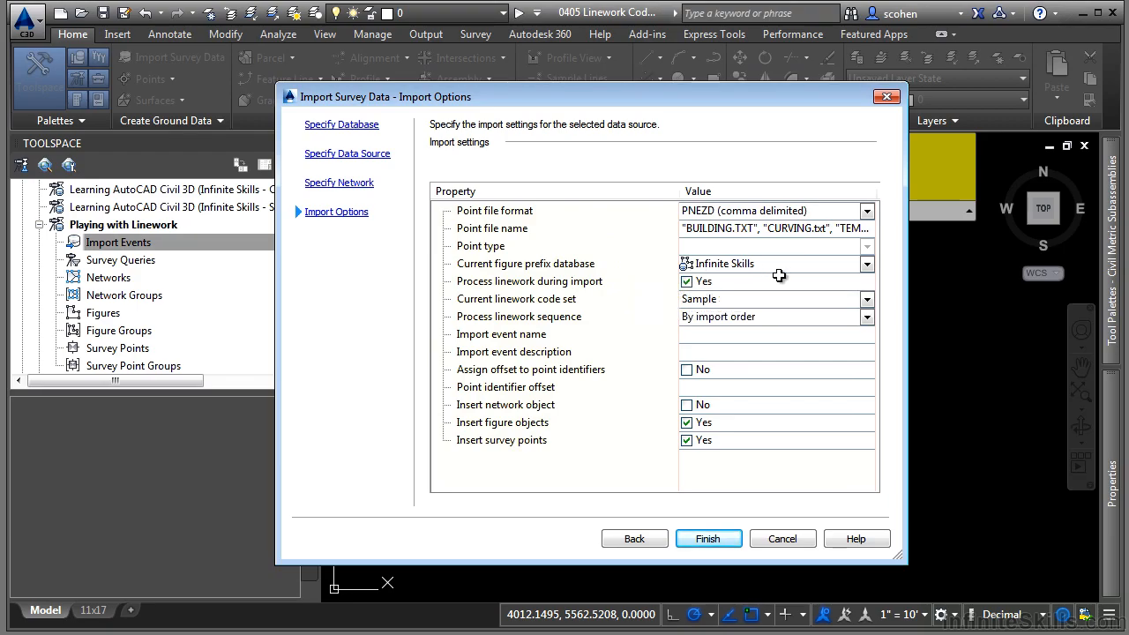
left_click(721, 300)
left_click(725, 301)
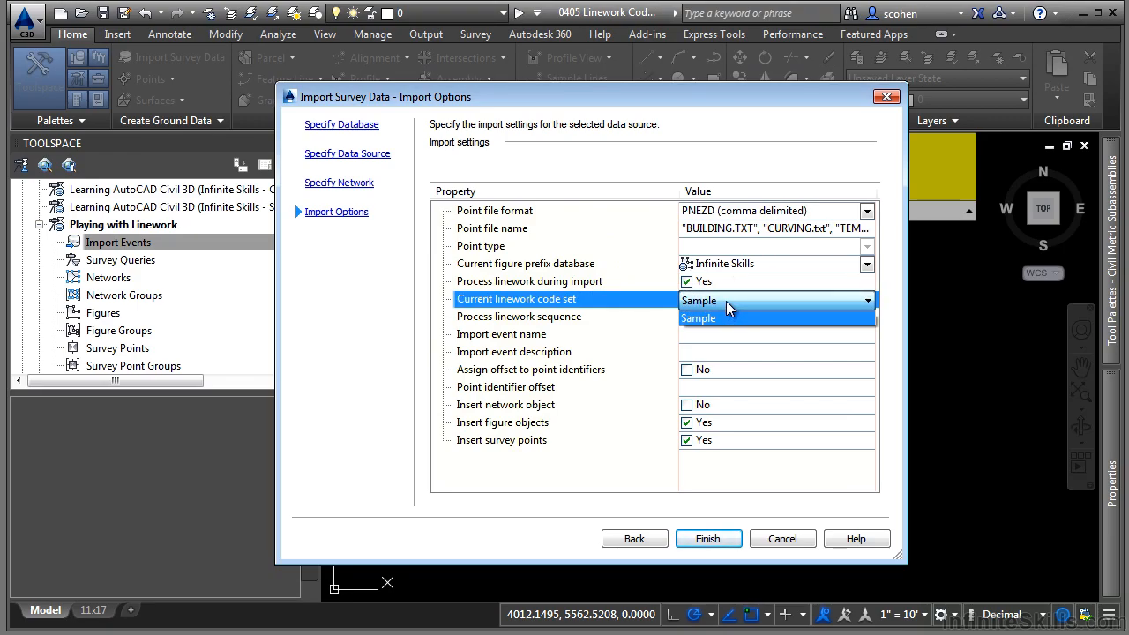
left_click(725, 301)
left_click(530, 427)
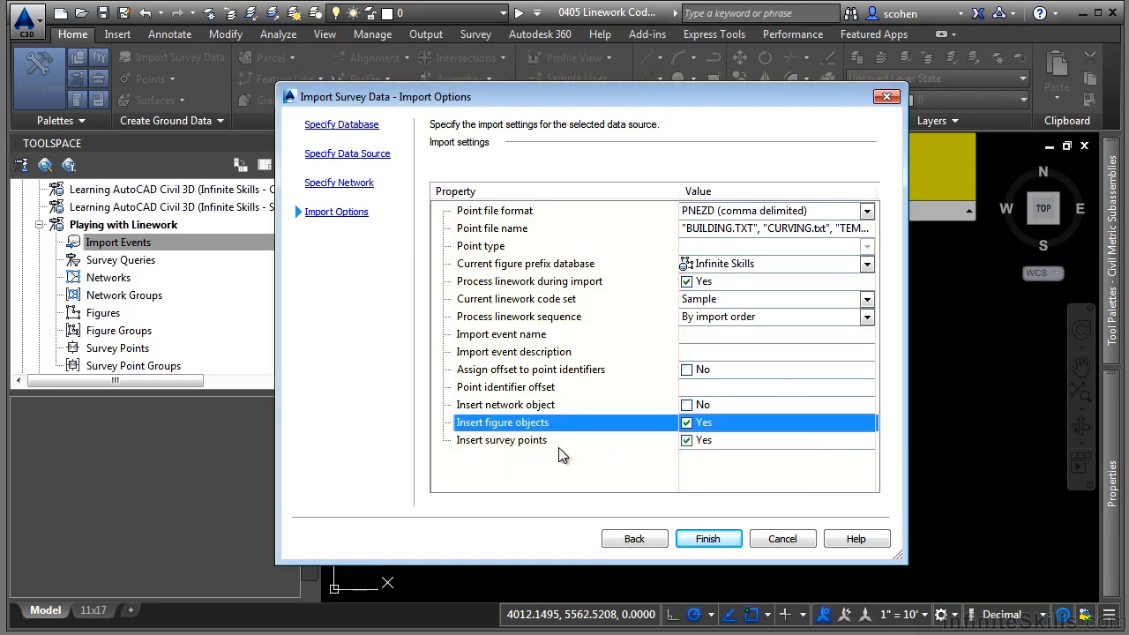
left_click(718, 539)
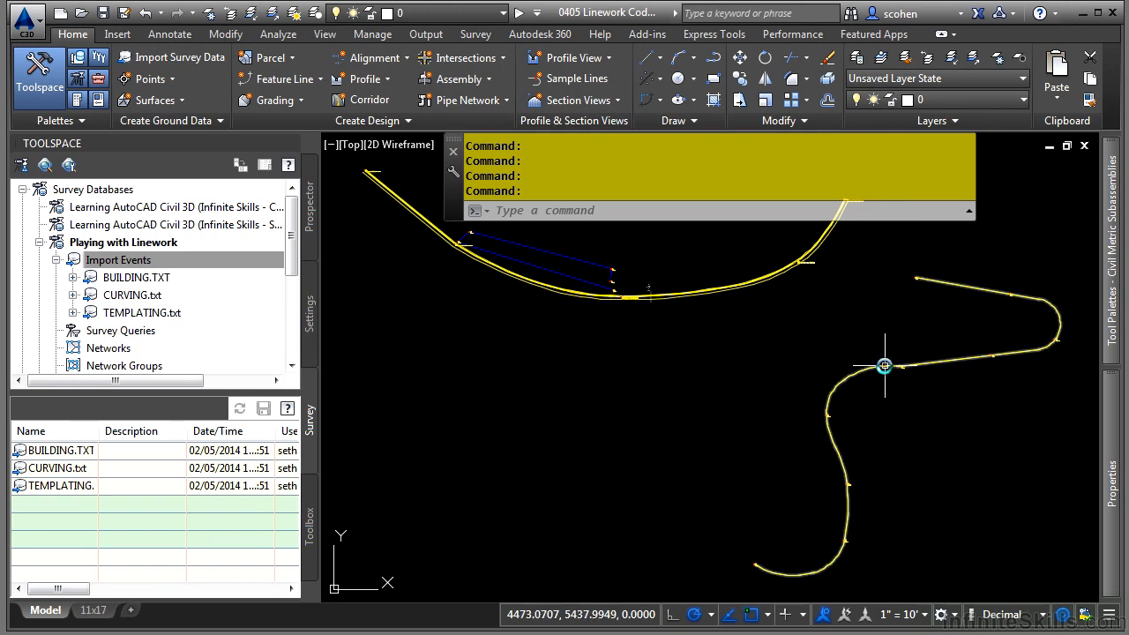
Step: Follow the CURB1 figure from point 32 to its end at point 36 and examine the curve codes on its points
scroll(887, 365, "up", 5)
scroll(888, 365, "up", 4)
middle_click_drag(945, 341, 540, 500)
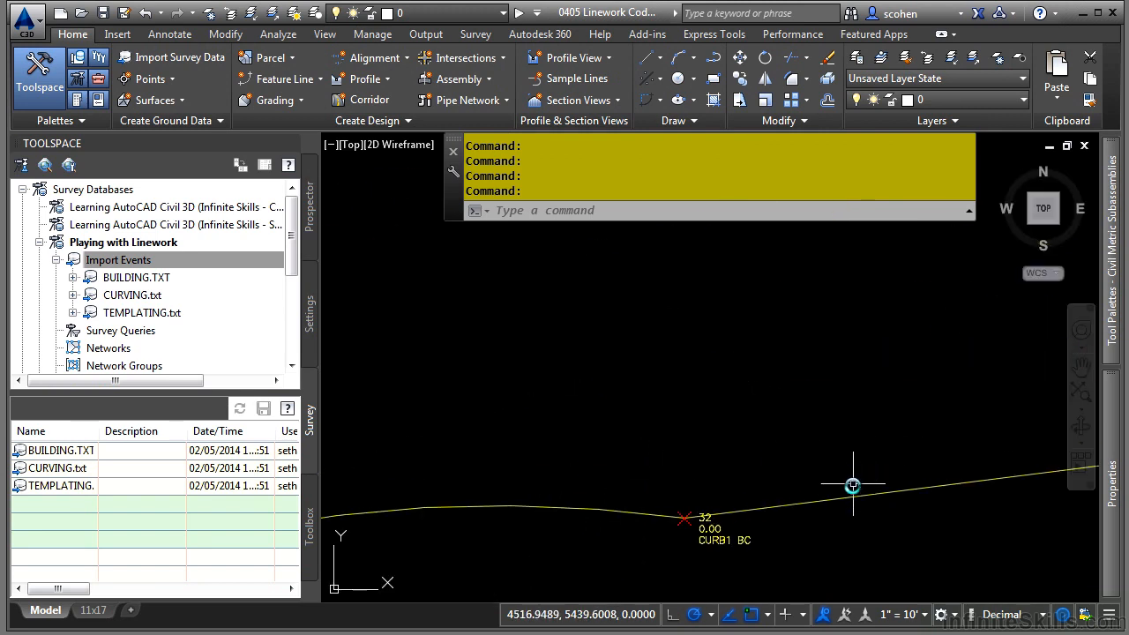
mouse_move(827, 500)
middle_mouse_down()
mouse_move(753, 514)
mouse_move(887, 372)
middle_mouse_up()
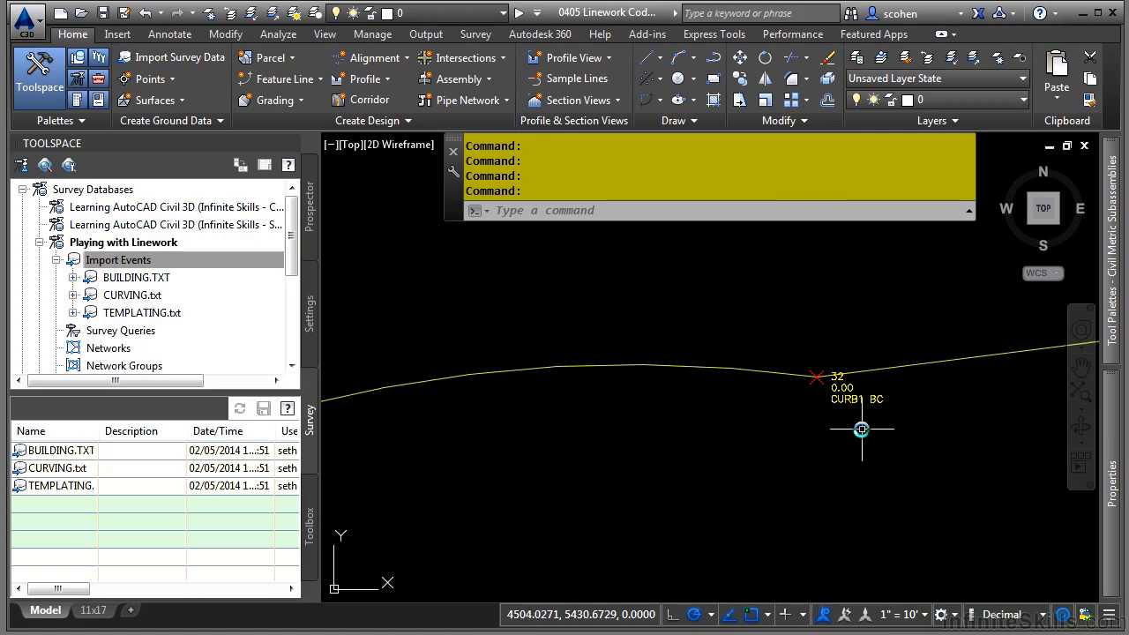
scroll(620, 456, "down", 2)
middle_click_drag(620, 456, 732, 291)
scroll(523, 453, "up", 5)
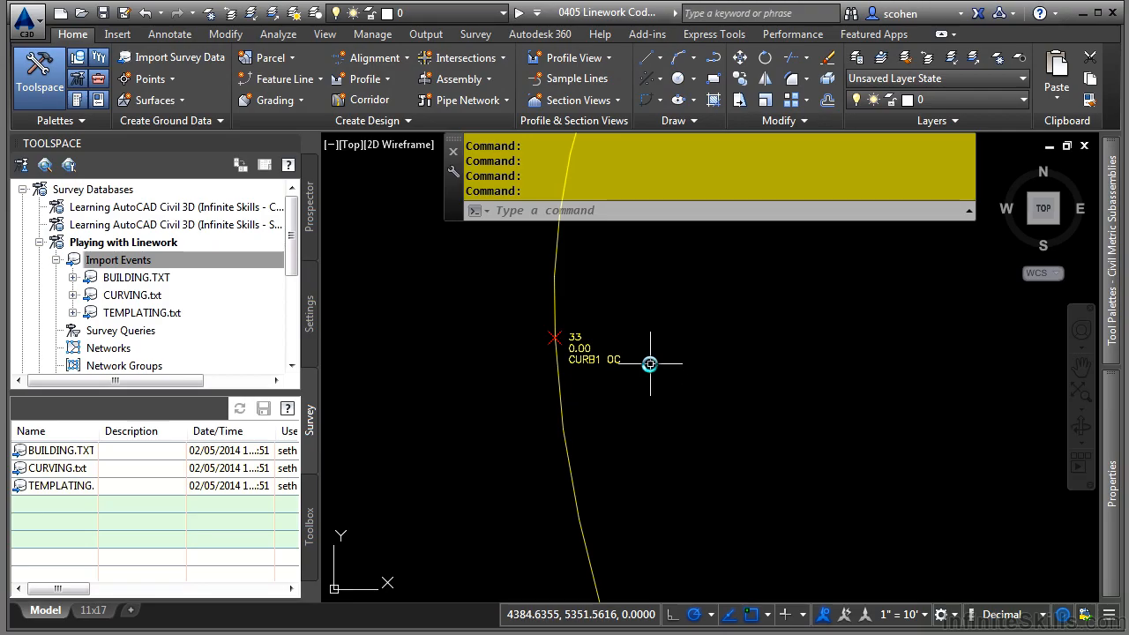
middle_click_drag(726, 521, 662, 297)
middle_click_drag(701, 485, 575, 222)
middle_click_drag(684, 518, 601, 246)
middle_click_drag(719, 530, 695, 238)
scroll(713, 381, "down", 2)
middle_click_drag(695, 551, 768, 347)
middle_click_drag(708, 534, 890, 272)
middle_click_drag(805, 454, 690, 219)
mouse_move(620, 436)
middle_mouse_down()
mouse_move(859, 326)
mouse_move(902, 320)
middle_mouse_up()
middle_click_drag(605, 426, 887, 476)
middle_click_drag(670, 403, 751, 419)
scroll(565, 398, "up", 4)
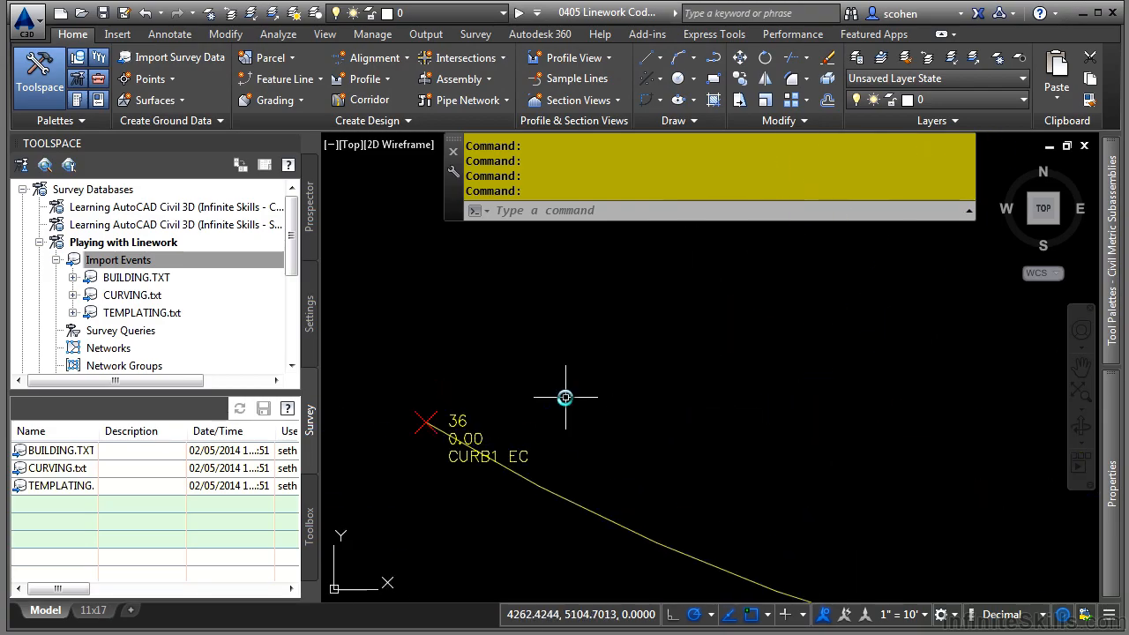
scroll(688, 341, "down", 5)
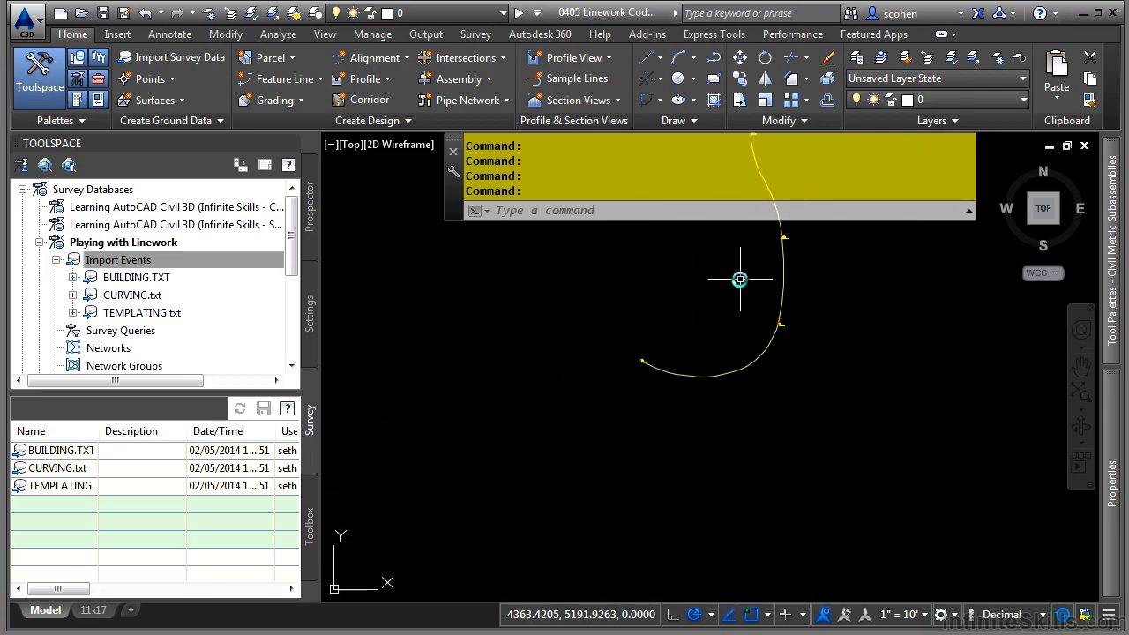
middle_click_drag(801, 251, 685, 456)
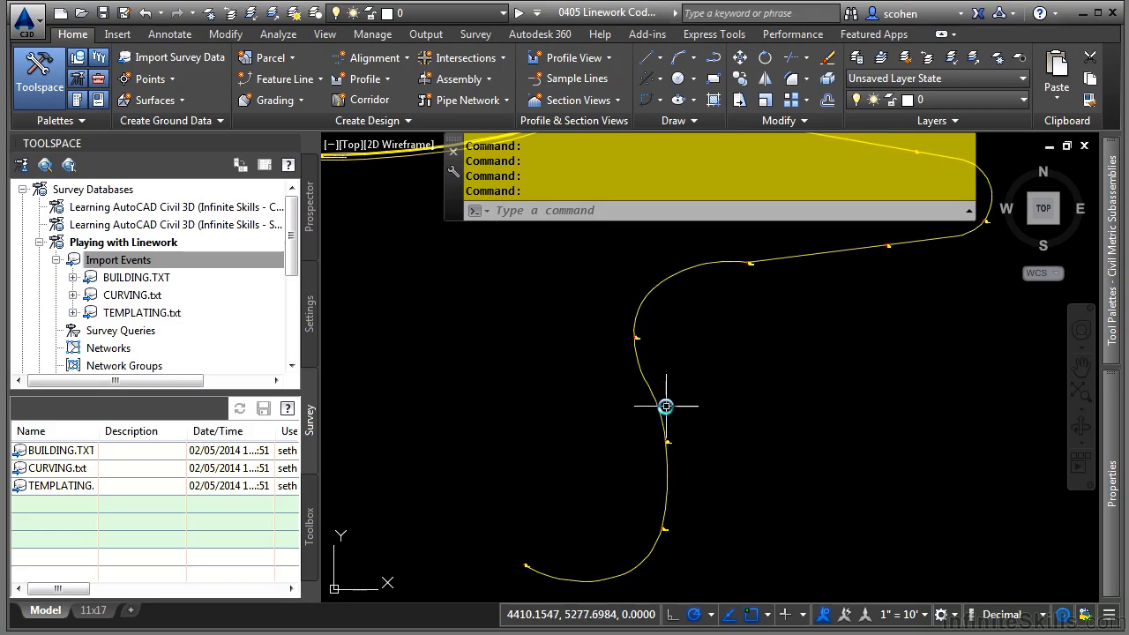
Step: Examine the codes at points 29 and 30 along the single rounded bend of the CURB1 figure
middle_click_drag(745, 326, 447, 483)
scroll(675, 333, "up", 6)
middle_click_drag(566, 364, 669, 437)
scroll(605, 335, "up", 4)
scroll(578, 340, "down", 5)
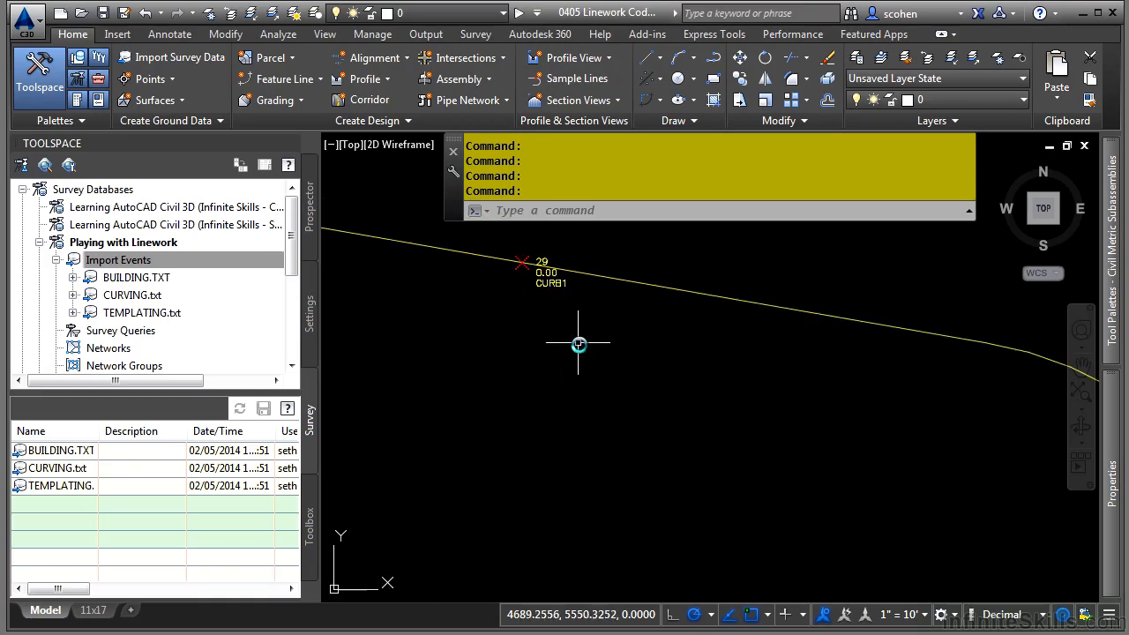
middle_click_drag(778, 477, 567, 321)
scroll(670, 454, "up", 5)
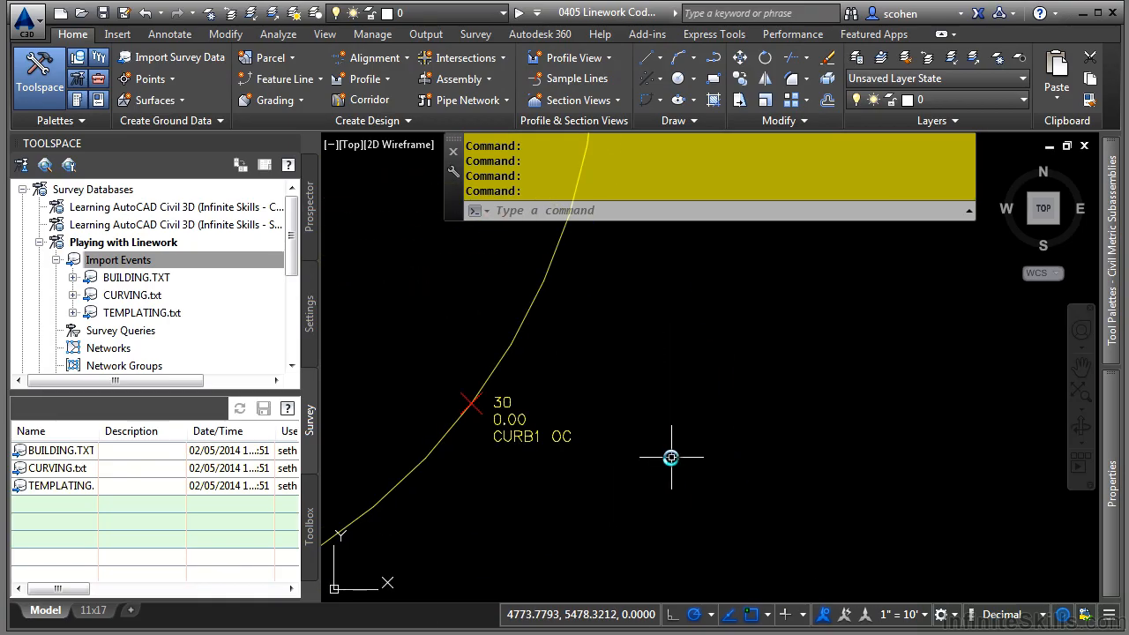
scroll(670, 457, "down", 5)
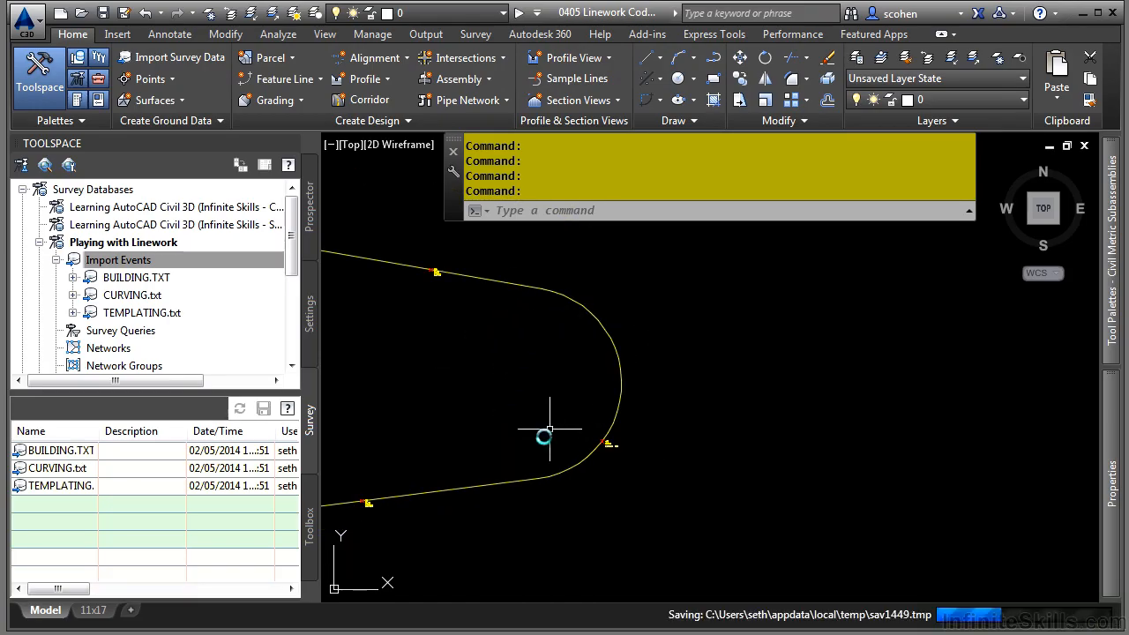
Step: Inspect the blue building figure around points 43 and 47 for the codes on its unclosed side
scroll(571, 412, "down", 6)
middle_click_drag(481, 396, 908, 341)
scroll(755, 421, "up", 8)
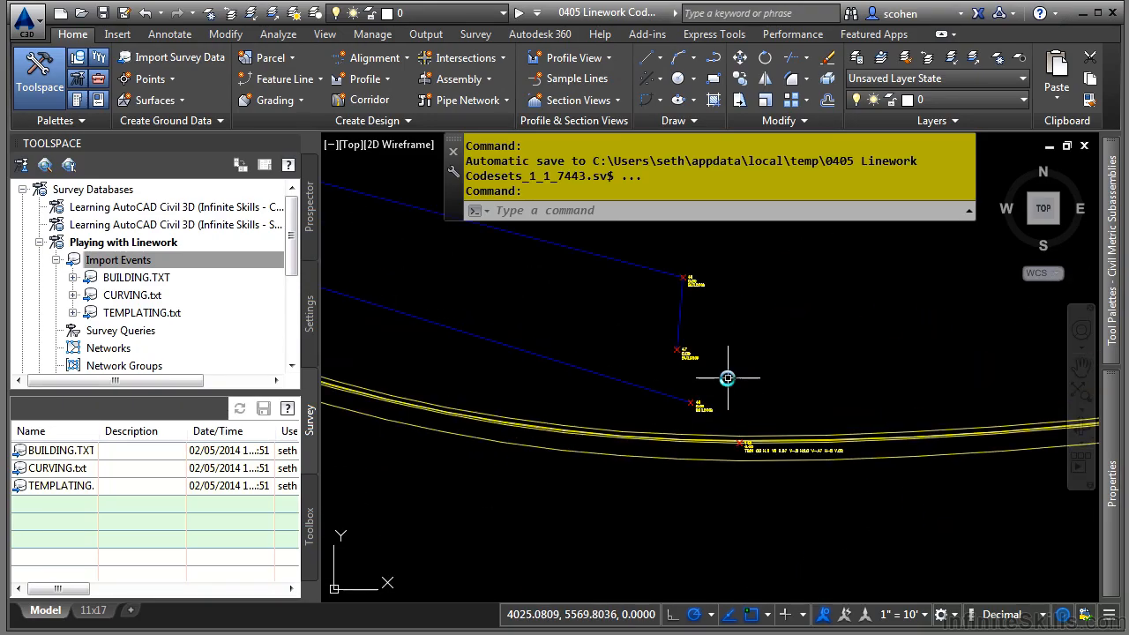
scroll(723, 373, "up", 3)
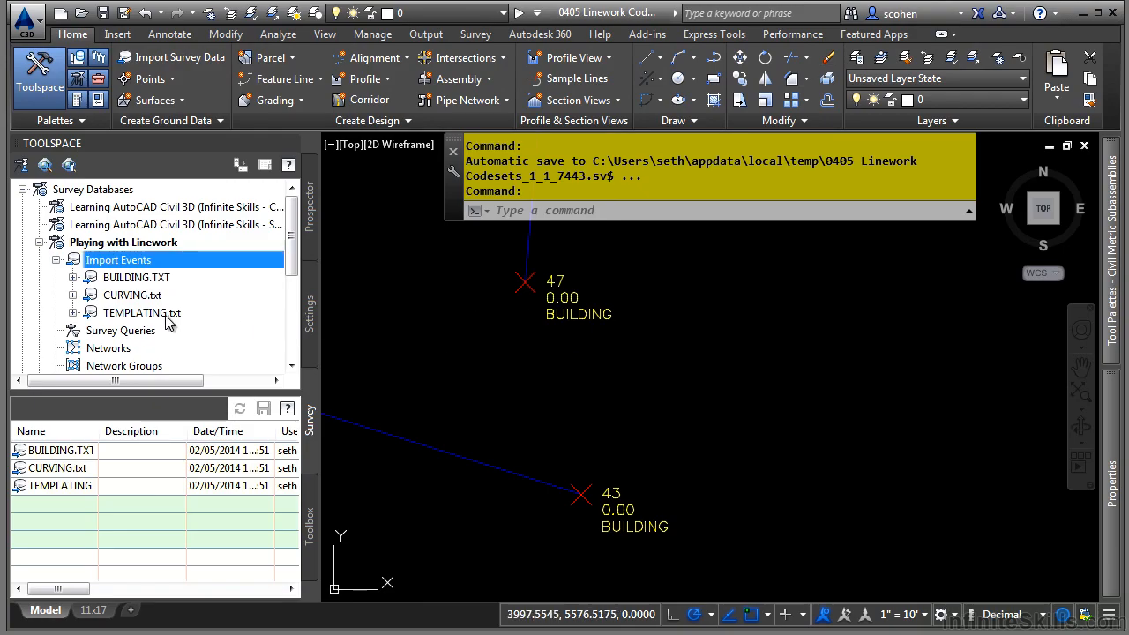
Step: Add the code CLS to the point 47 line in the BUILDING.TXT import event's source file and save the file
right_click(124, 279)
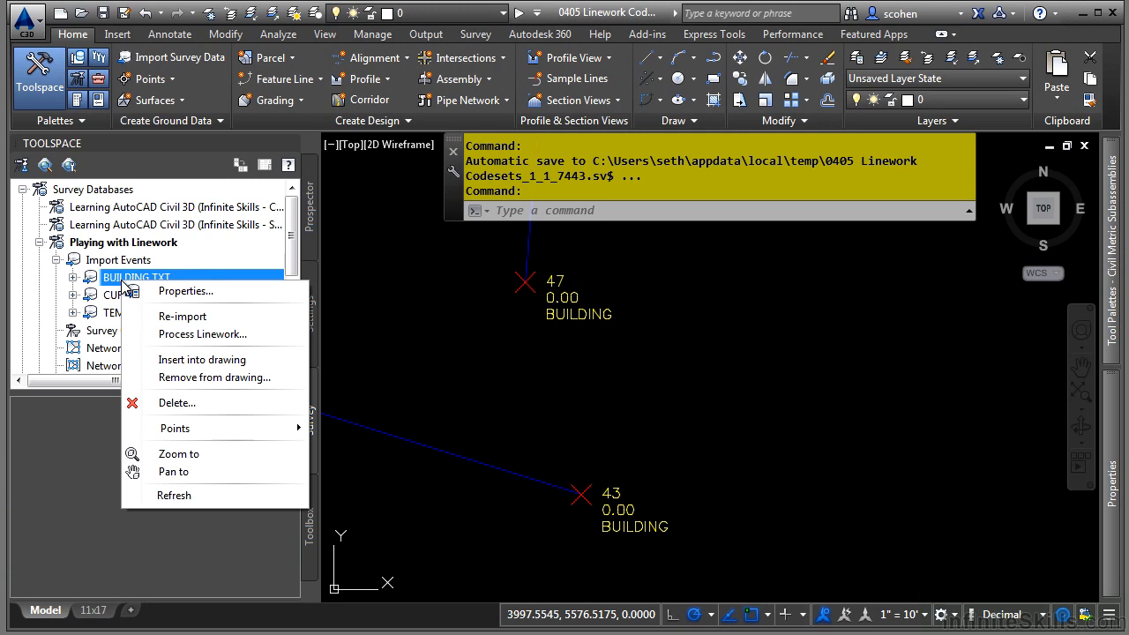
left_click(187, 302)
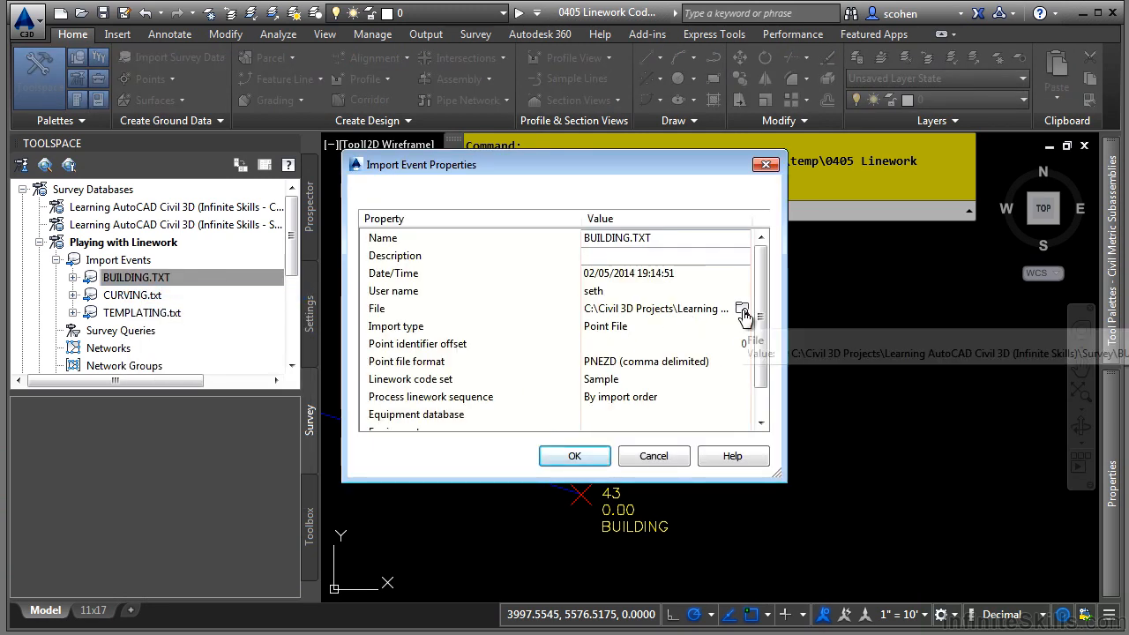
left_click(743, 312)
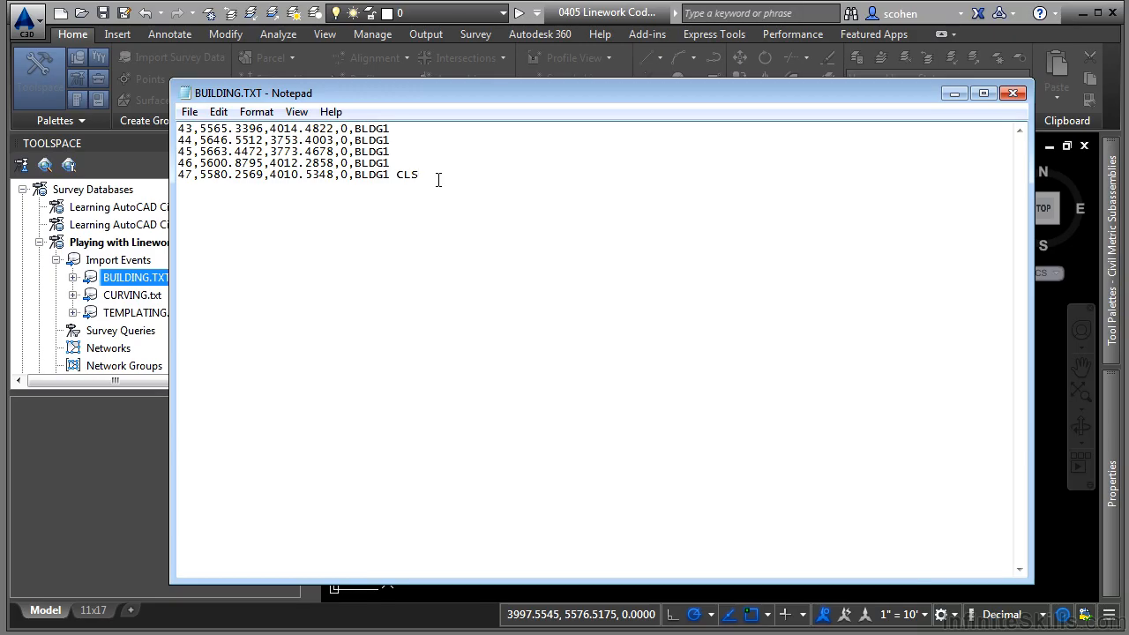
left_click(189, 112)
left_click(216, 172)
left_click(1013, 93)
left_click(654, 459)
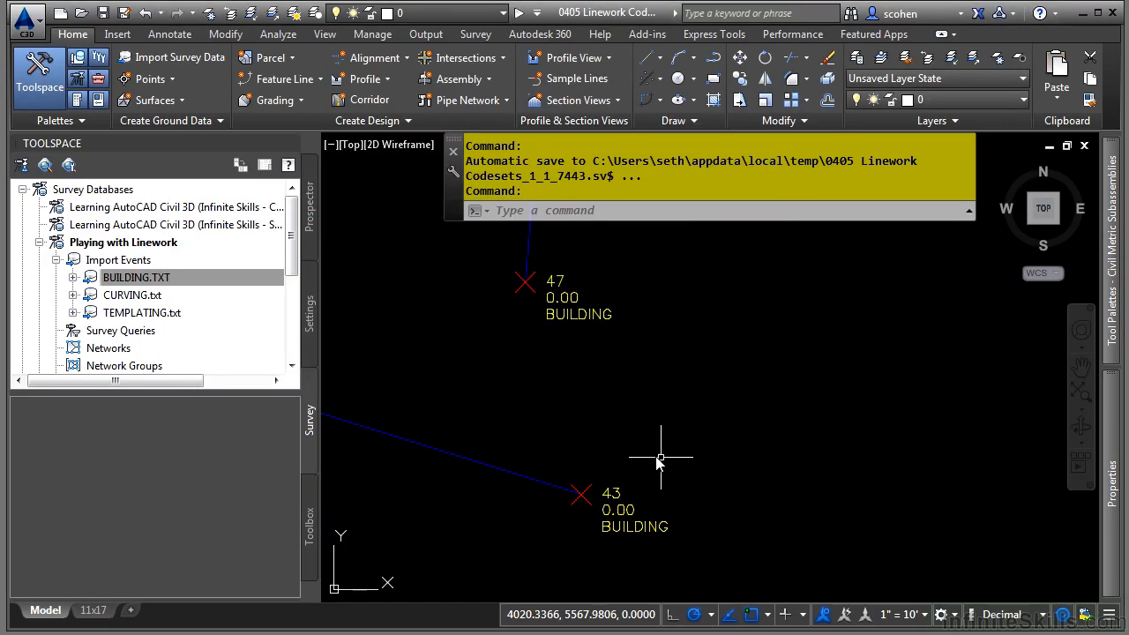
Step: Re-import the BUILDING.TXT event, resolving all duplicate point numbers with Overwrite
right_click(162, 280)
left_click(197, 317)
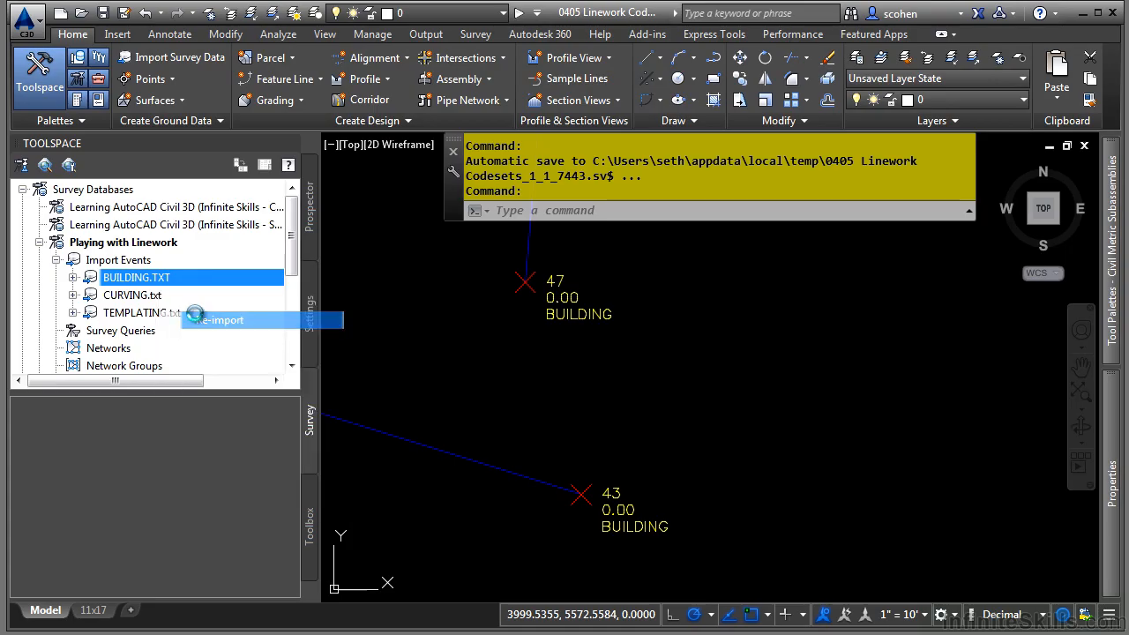
left_click(582, 458)
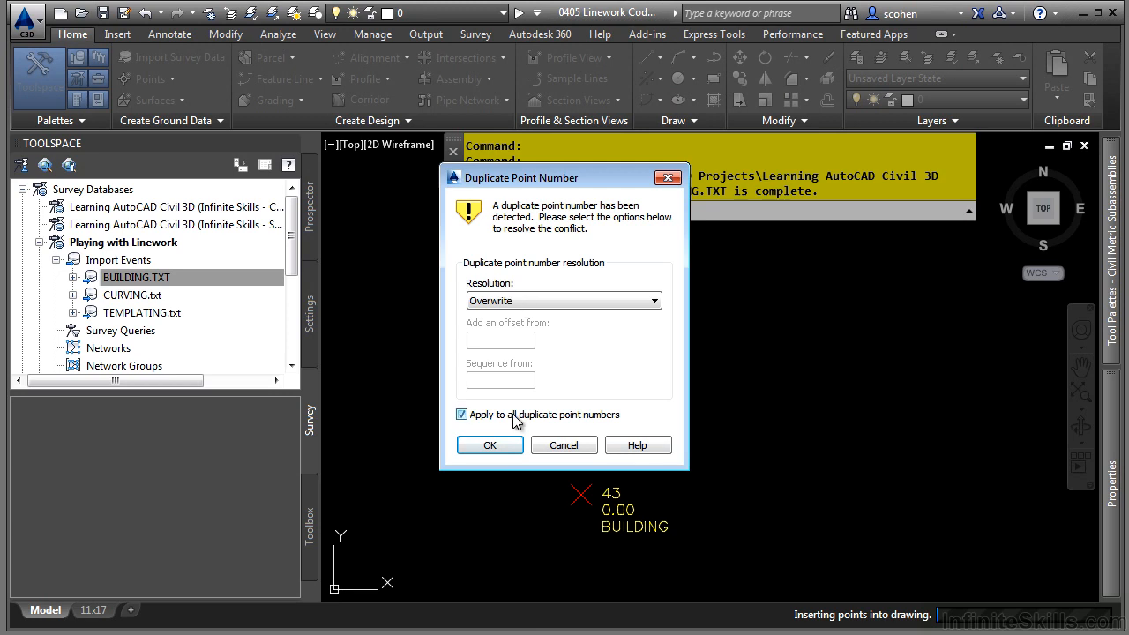
left_click(488, 447)
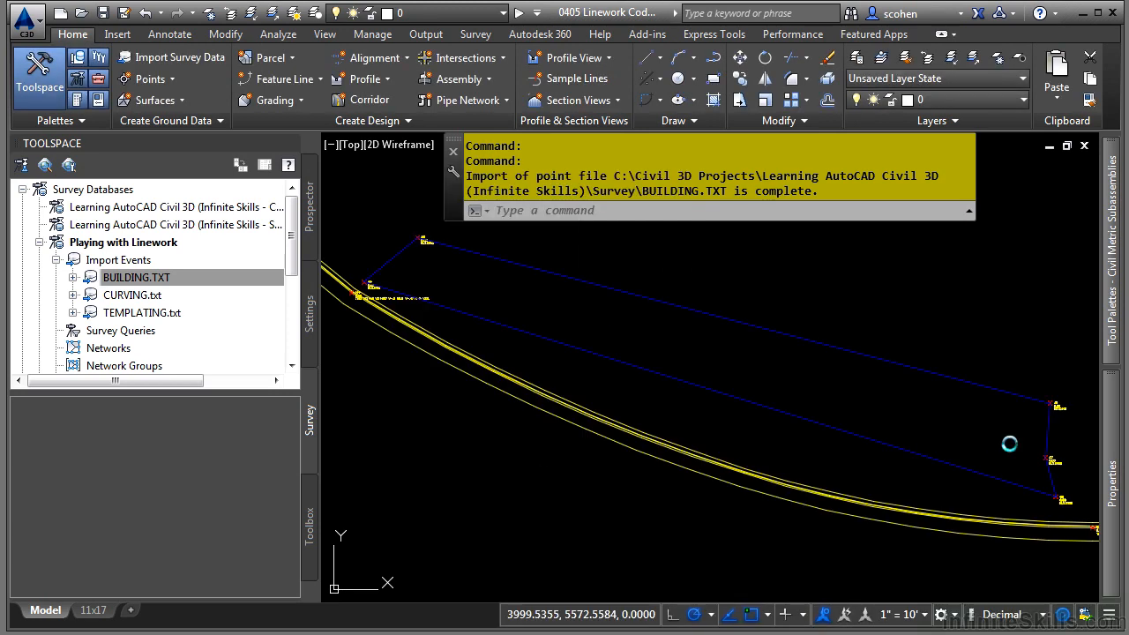
key("Escape")
key("Escape")
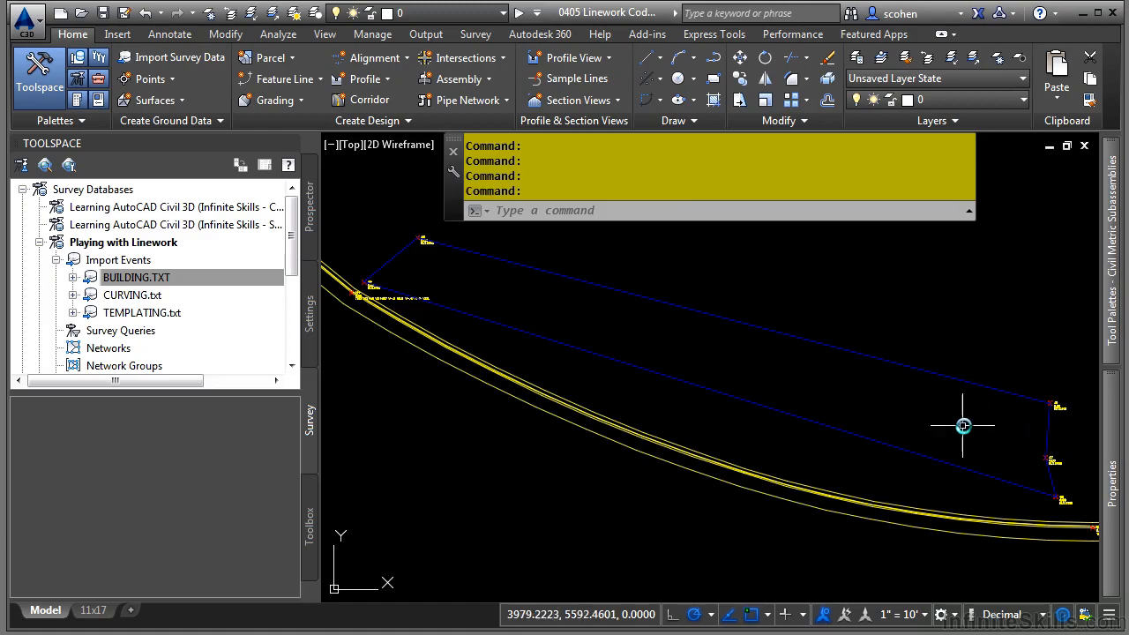
Step: Examine the TBC1 curb figure and the template codes on its points 143 and 142
middle_click_drag(965, 355, 786, 383)
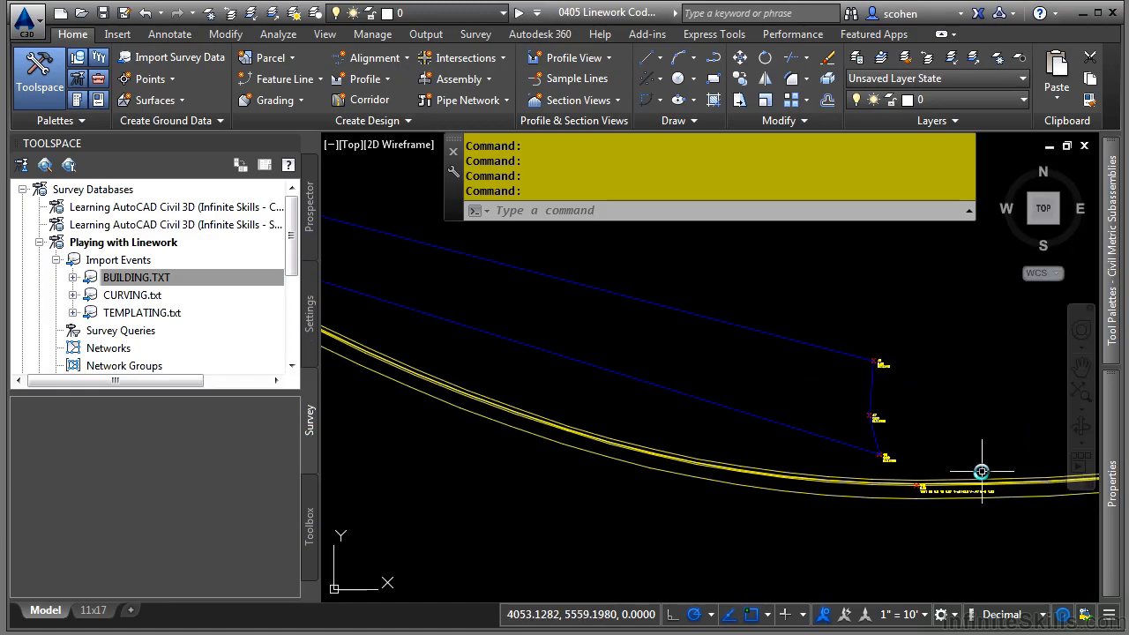
scroll(940, 492, "up", 6)
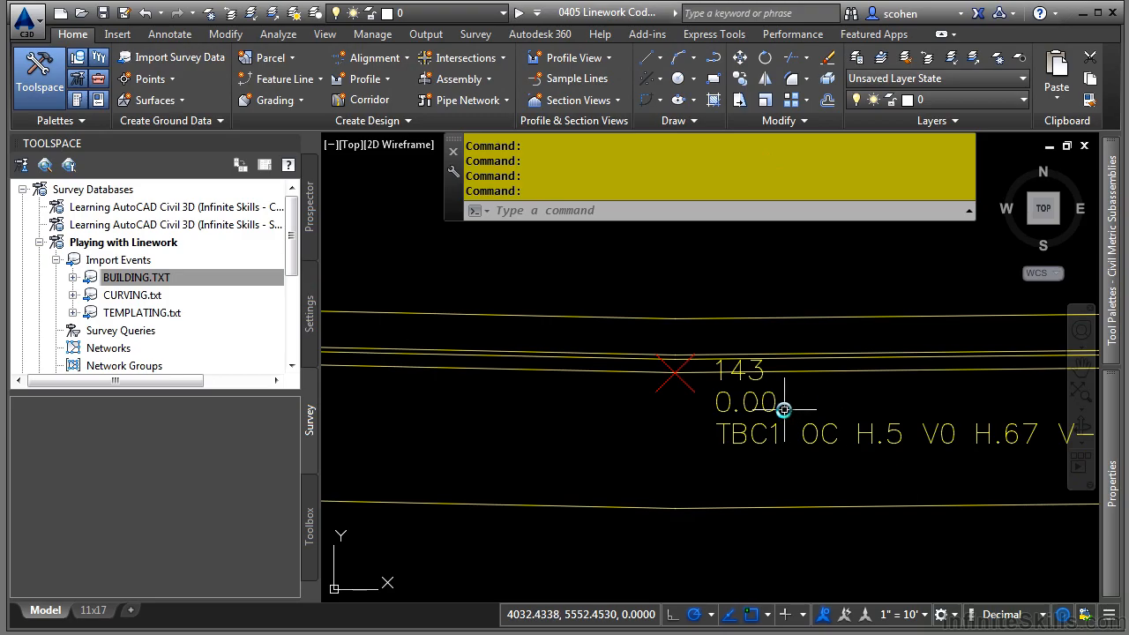
scroll(783, 409, "down", 3)
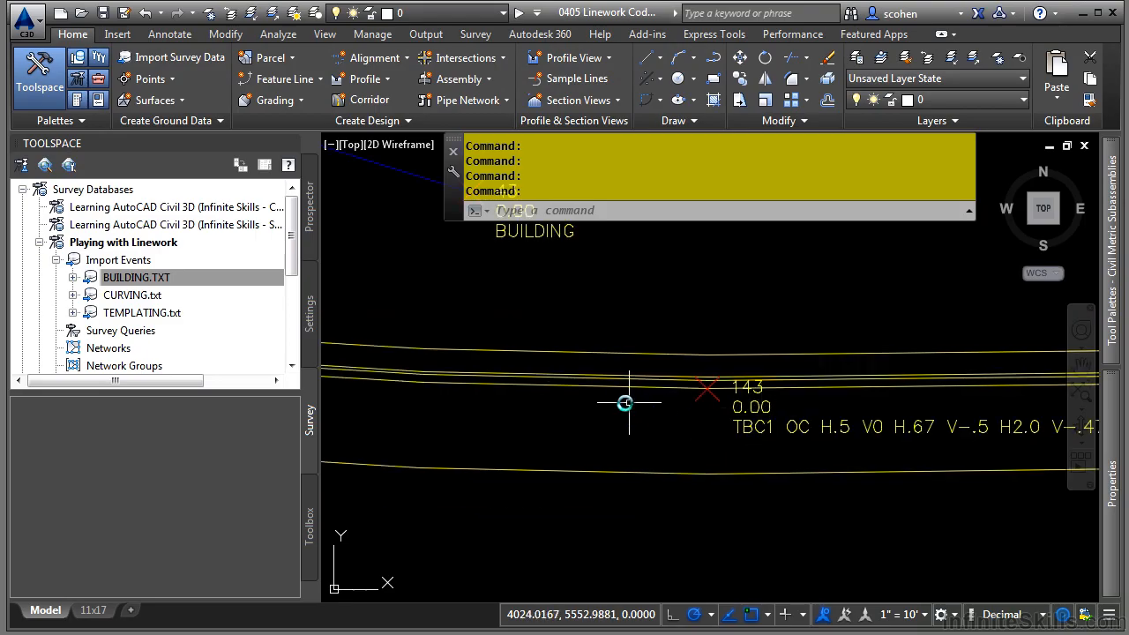
left_click(629, 388)
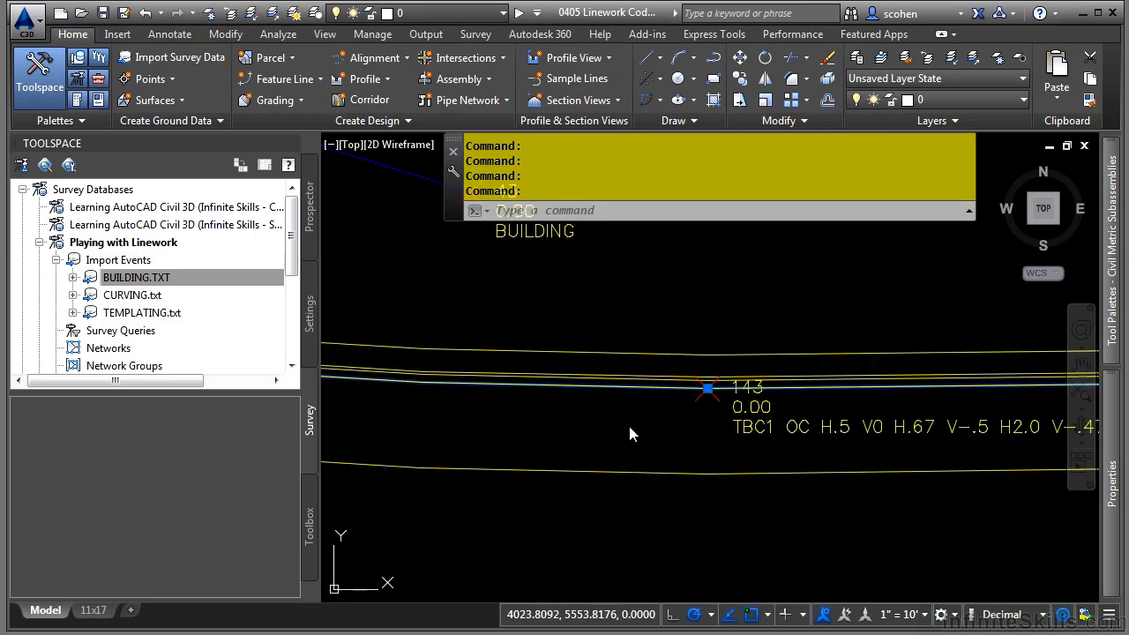
scroll(882, 424, "down", 3)
mouse_move(882, 424)
middle_mouse_down()
mouse_move(688, 436)
mouse_move(697, 474)
mouse_move(541, 474)
middle_mouse_up()
scroll(774, 388, "up", 3)
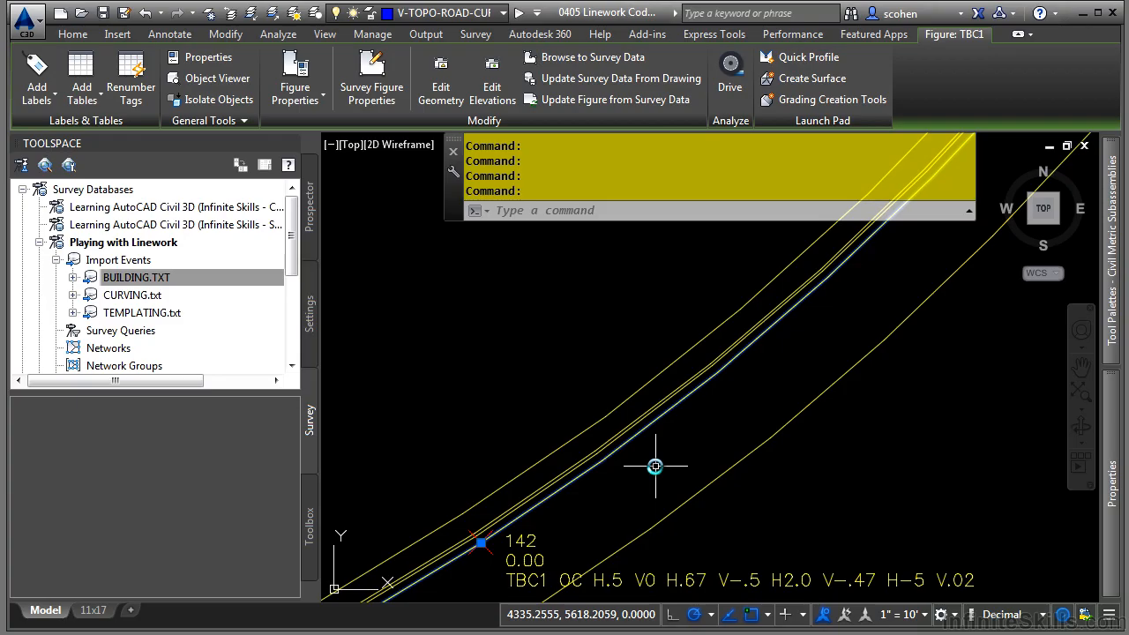
middle_click_drag(654, 462, 601, 362)
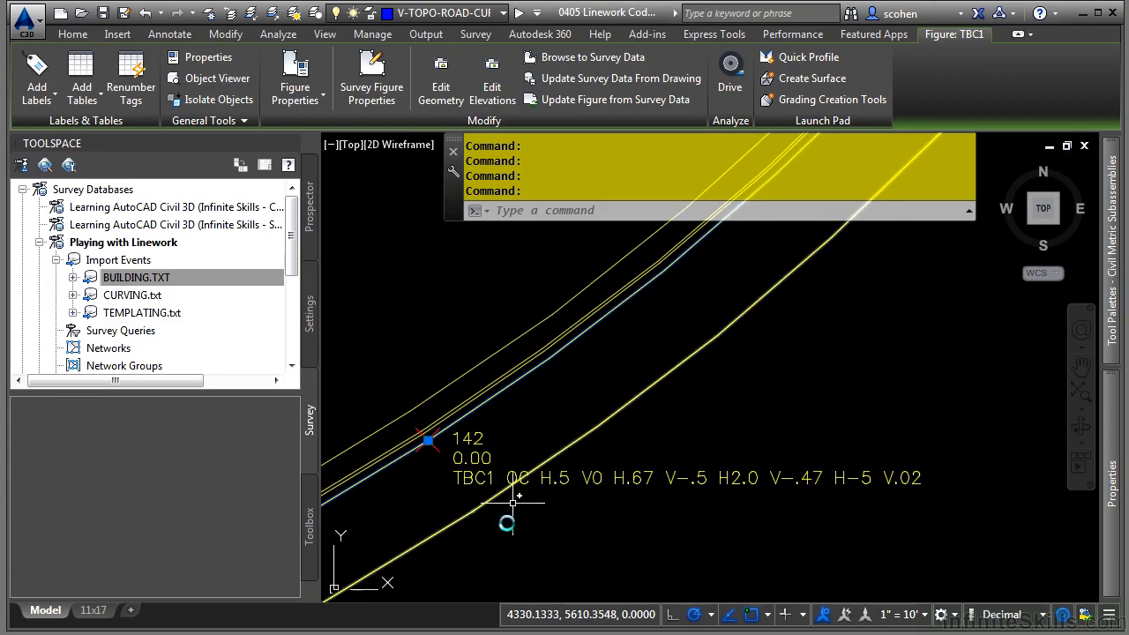
Step: Open the TEMPLATING.txt import event's source file and read the horizontal and vertical offset codes on points 141 to 145
left_click(135, 316)
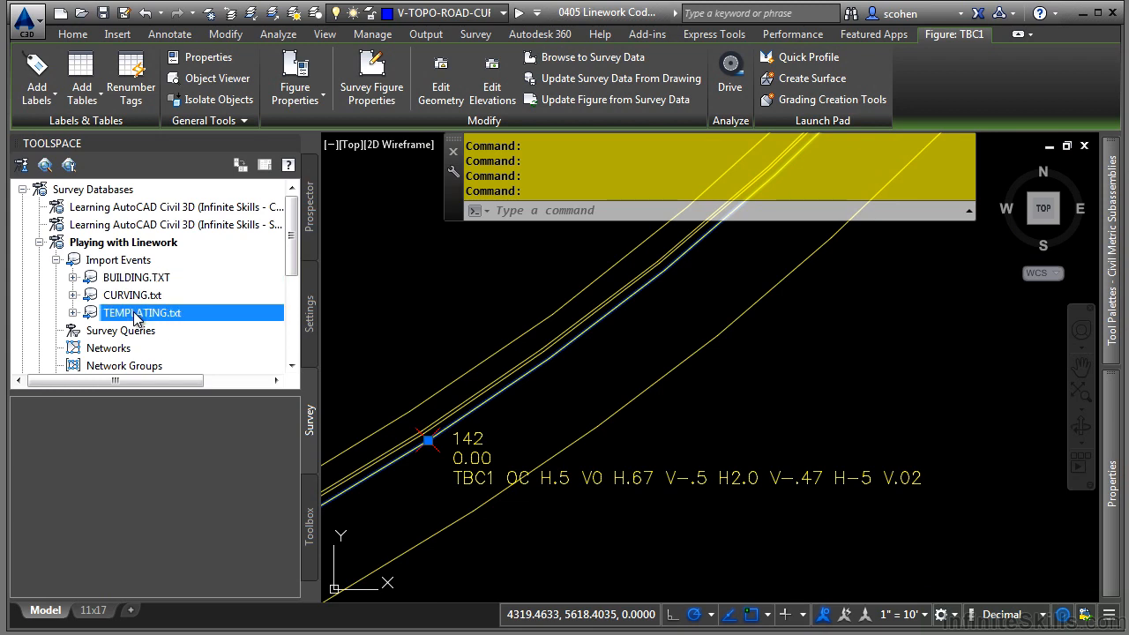
right_click(137, 316)
left_click(201, 326)
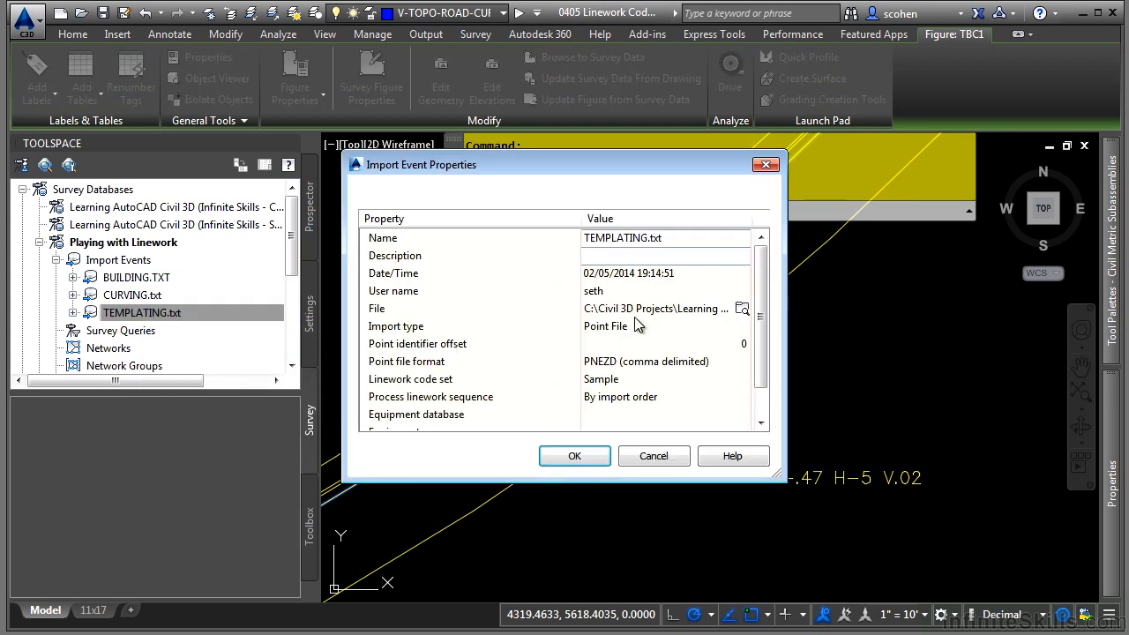
left_click(741, 308)
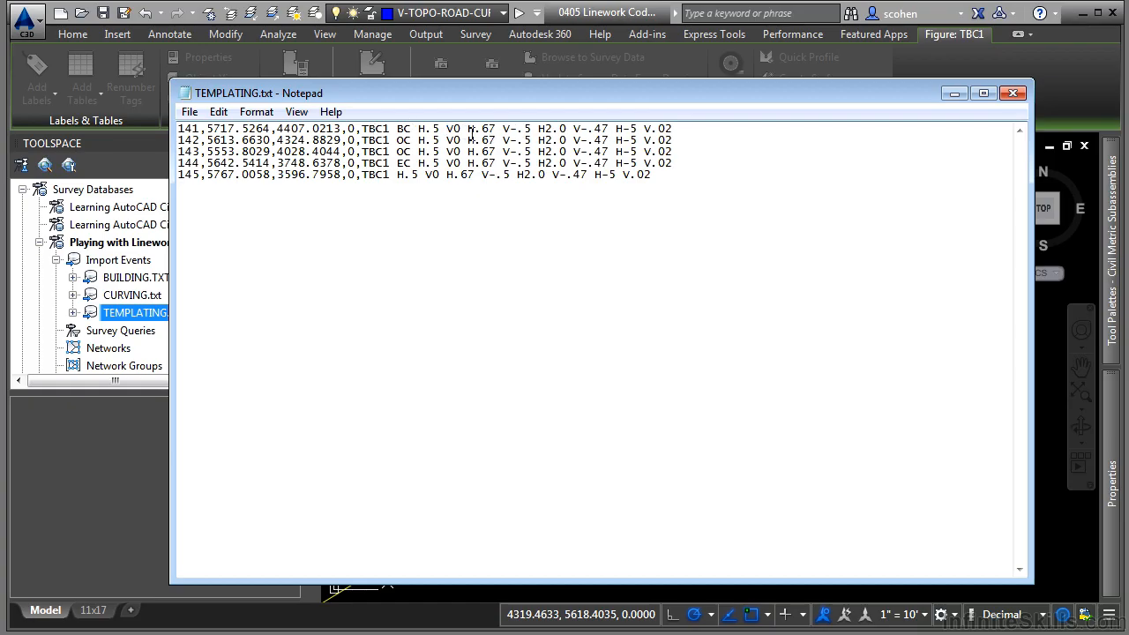
left_click(1012, 92)
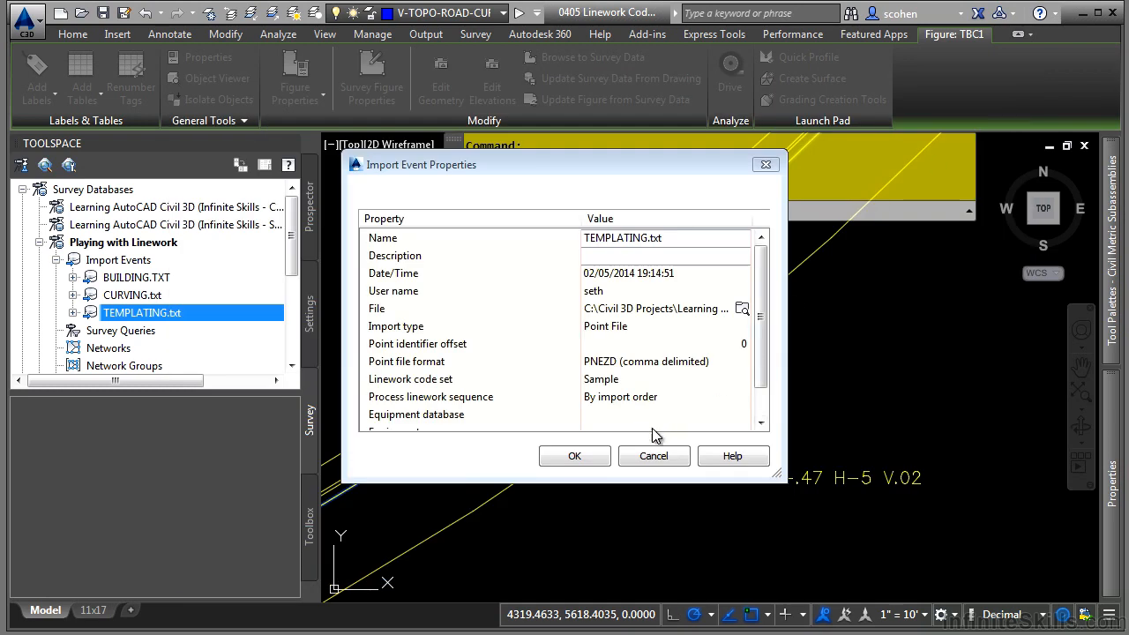
left_click(654, 456)
Step: Select all the parallel TBC1 figures near point 142 and inspect their curb shape in 3D with the Object Viewer
scroll(794, 372, "down", 3)
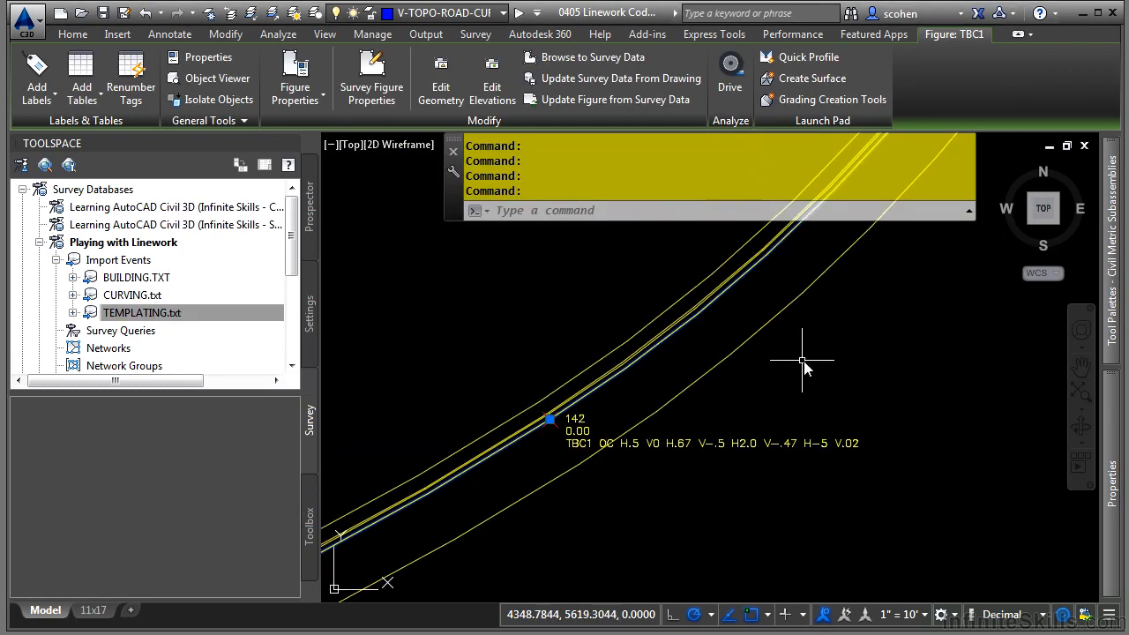
left_click(809, 353)
left_click(537, 303)
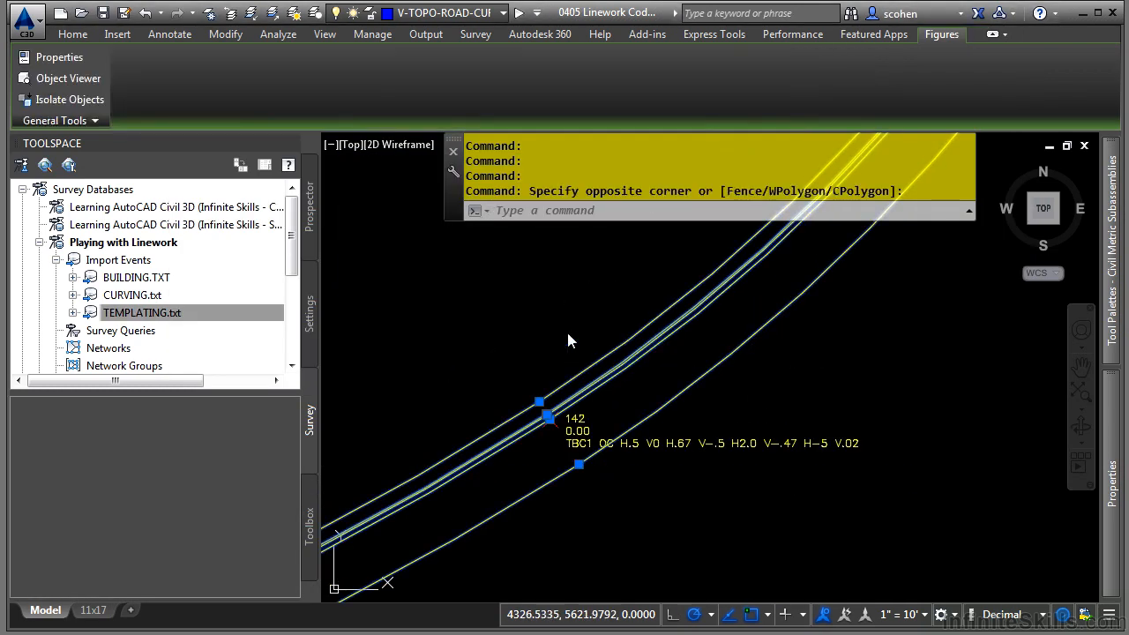
right_click(569, 340)
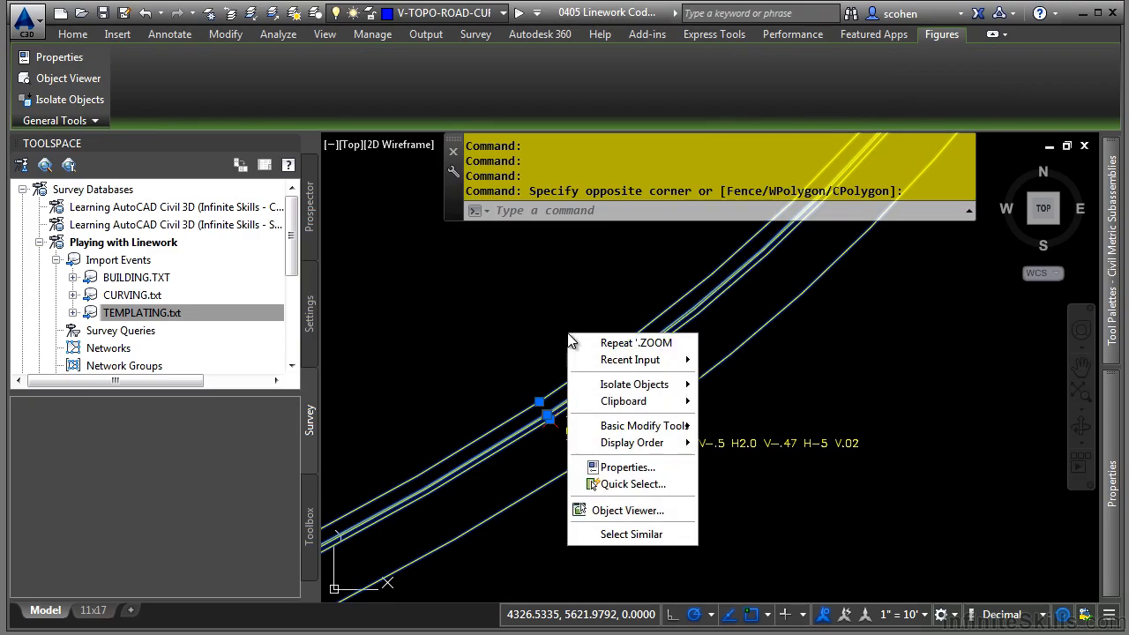
left_click(624, 511)
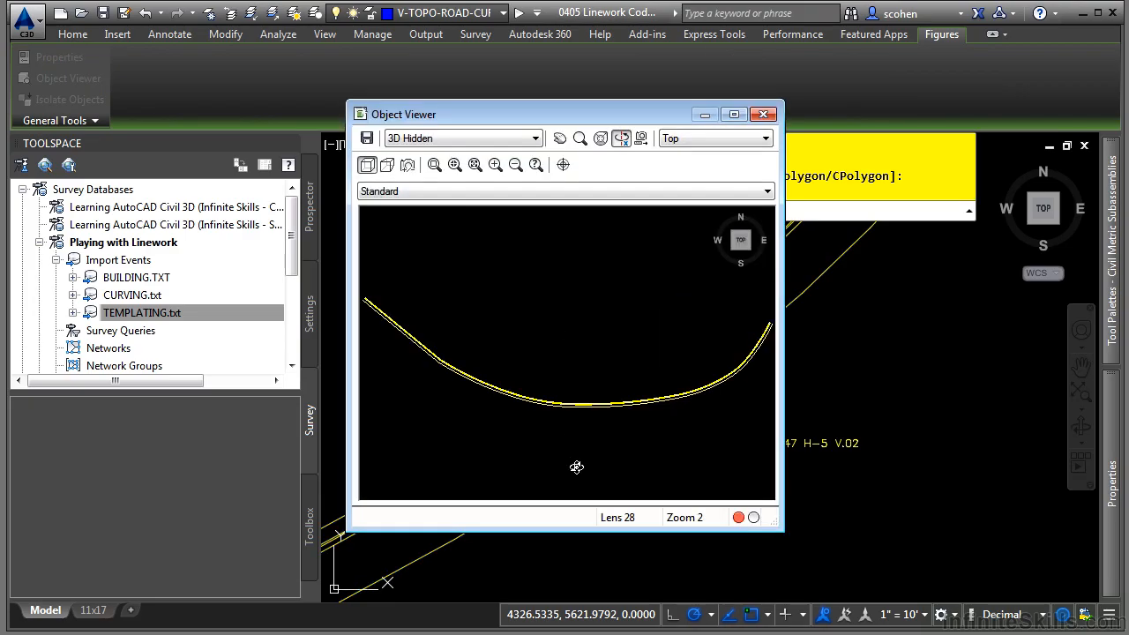
left_click_drag(598, 437, 547, 274)
left_click(434, 164)
left_click_drag(490, 227, 623, 344)
left_click_drag(532, 337, 620, 373)
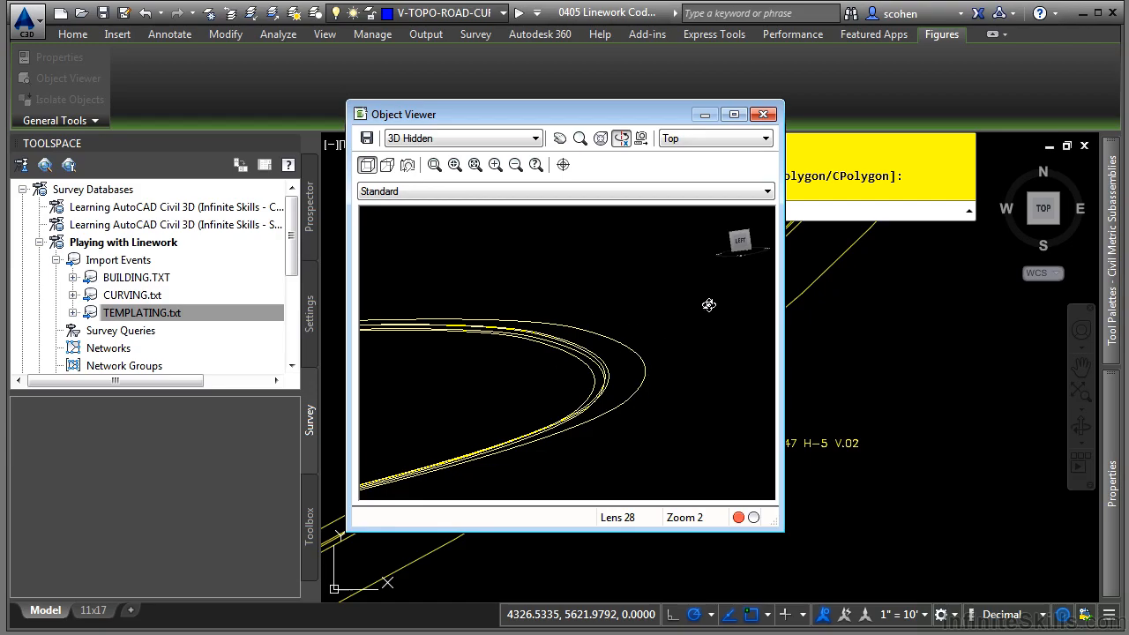
left_click(776, 120)
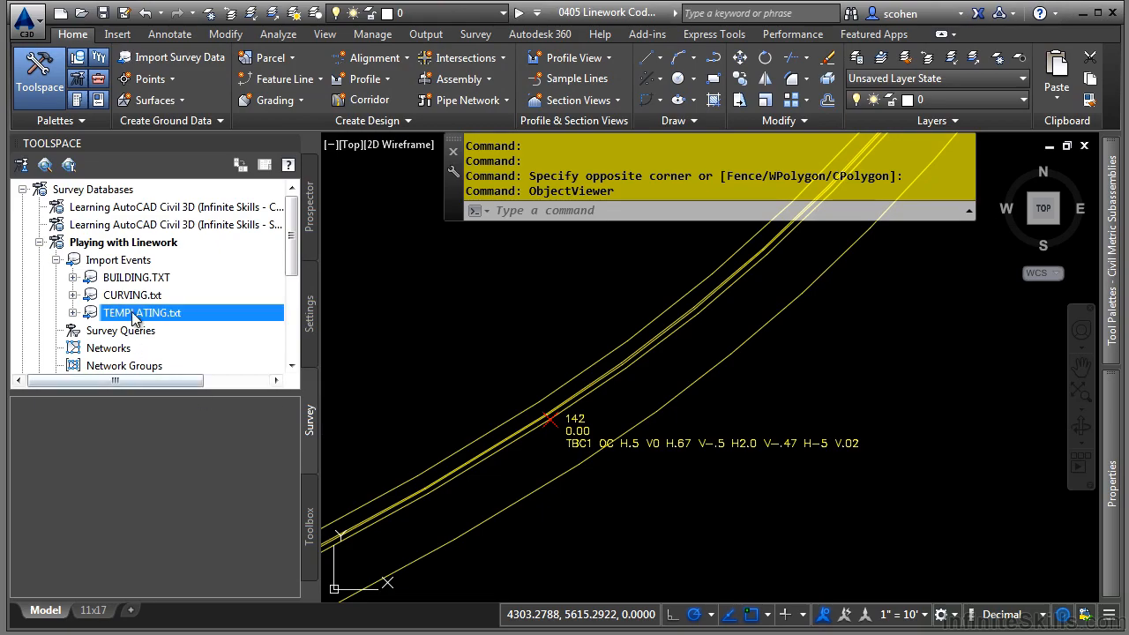
Step: List the survey database's figures and expand TBC1 to review its offset figures
scroll(137, 320, "down", 2)
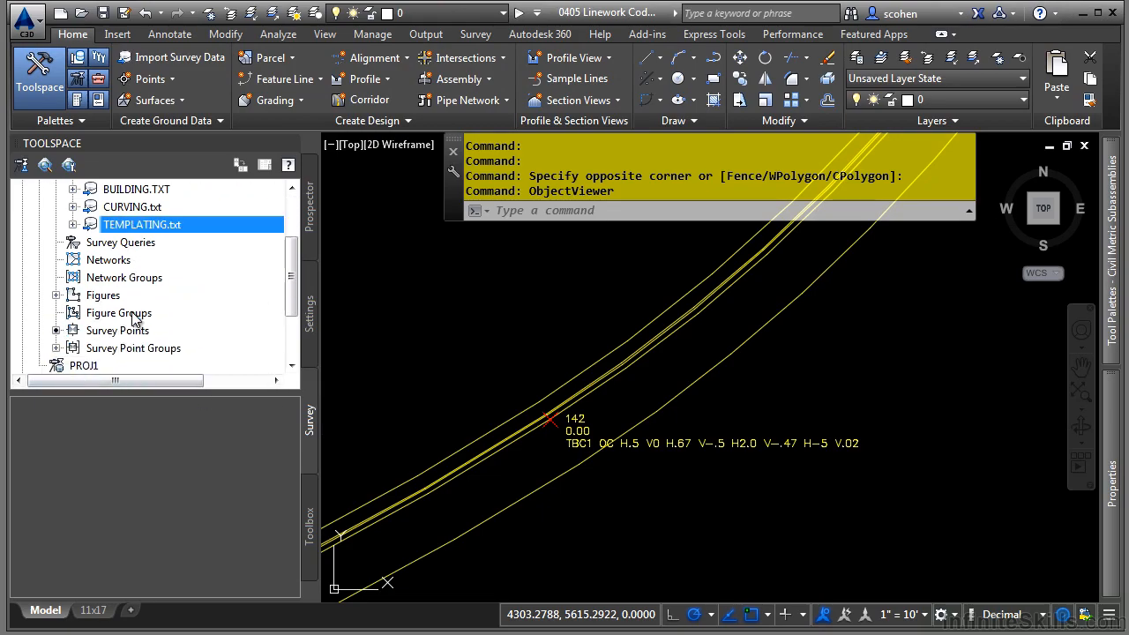
left_click(55, 296)
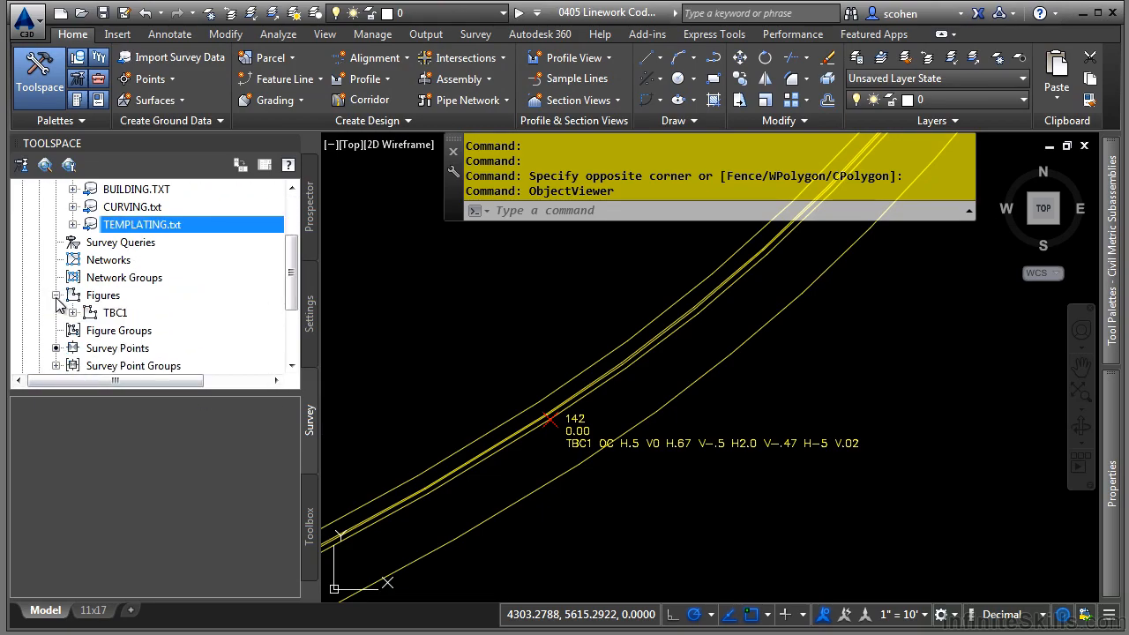
left_click(104, 301)
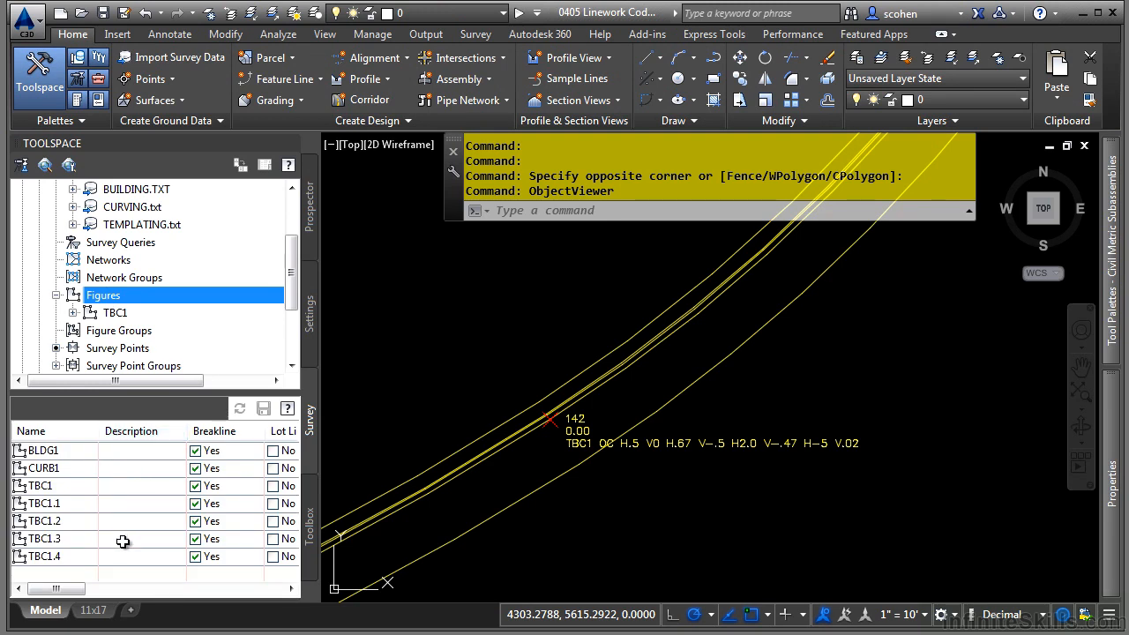
left_click(73, 313)
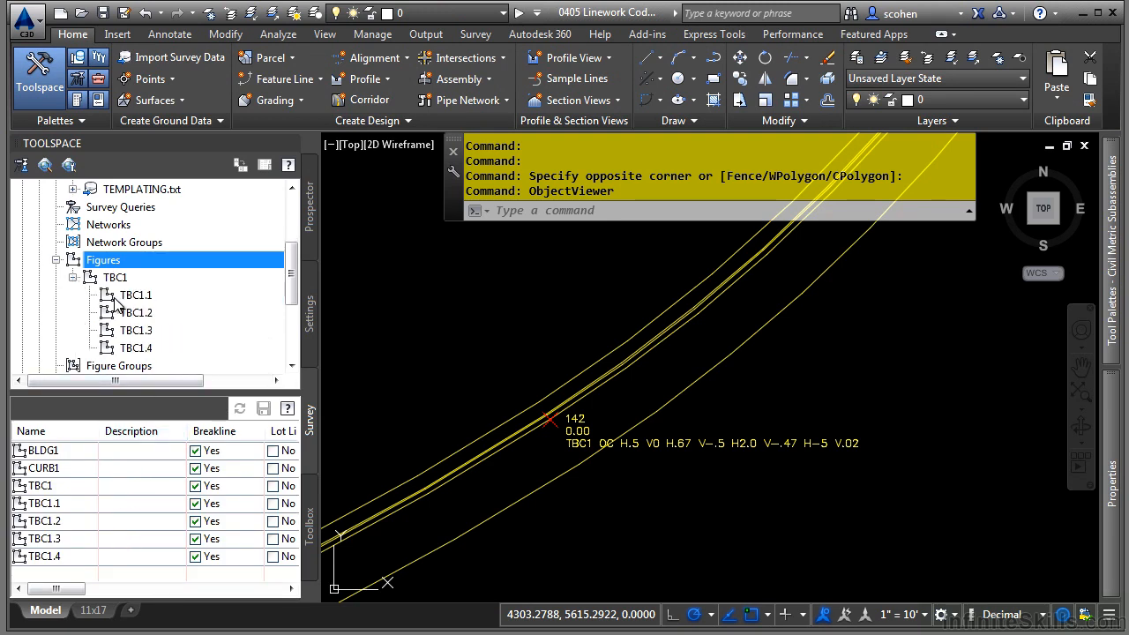
mouse_move(117, 284)
mouse_move(138, 304)
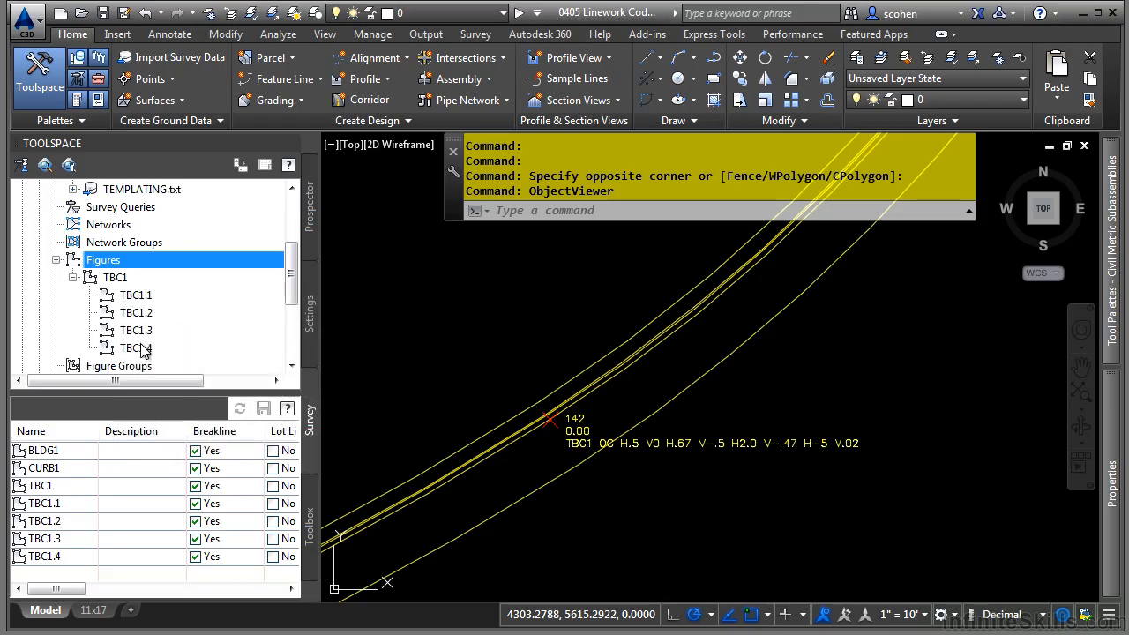